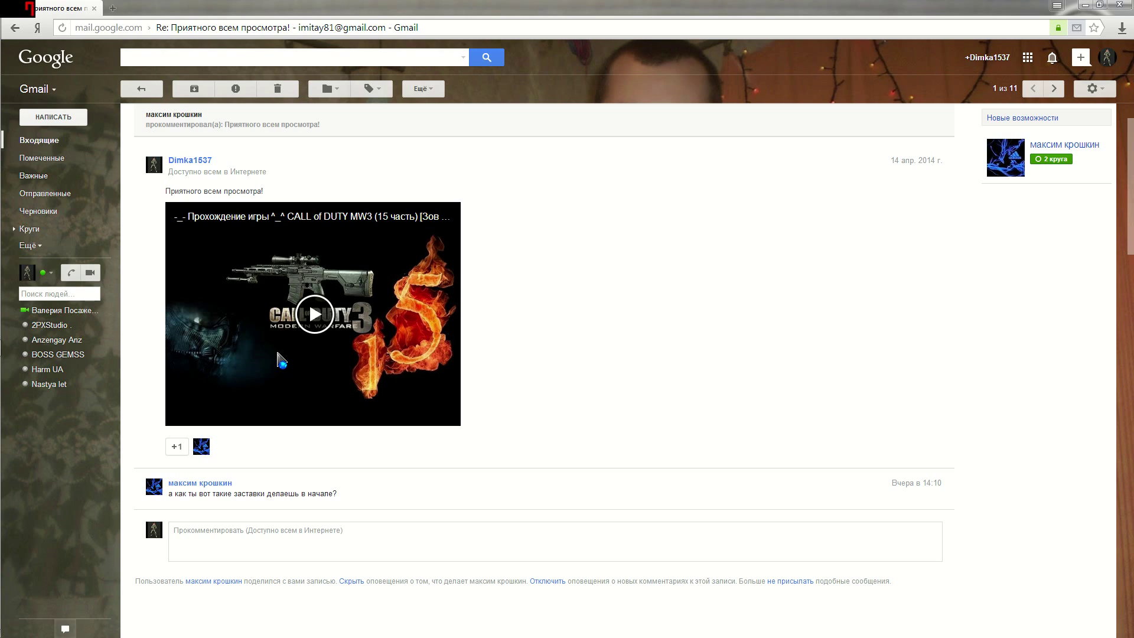
- Switch to Vegas Pro 10.0 and decline associating .veg files with it
{"action": "mouse_move", "coordinate": [2, 546]}
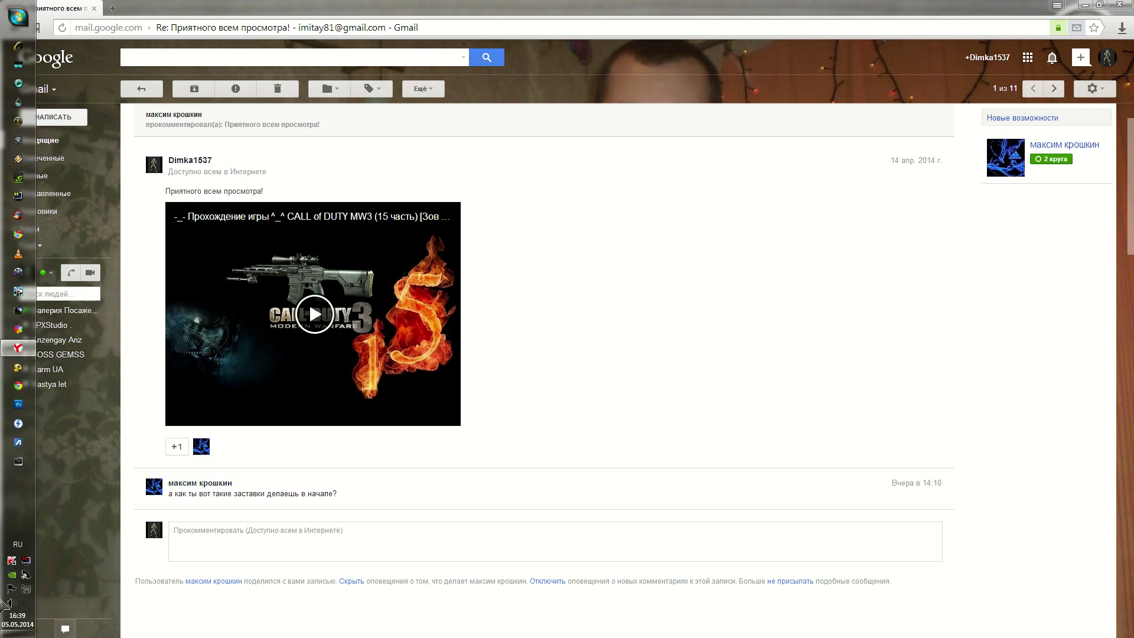
{"action": "left_click", "coordinate": [18, 461]}
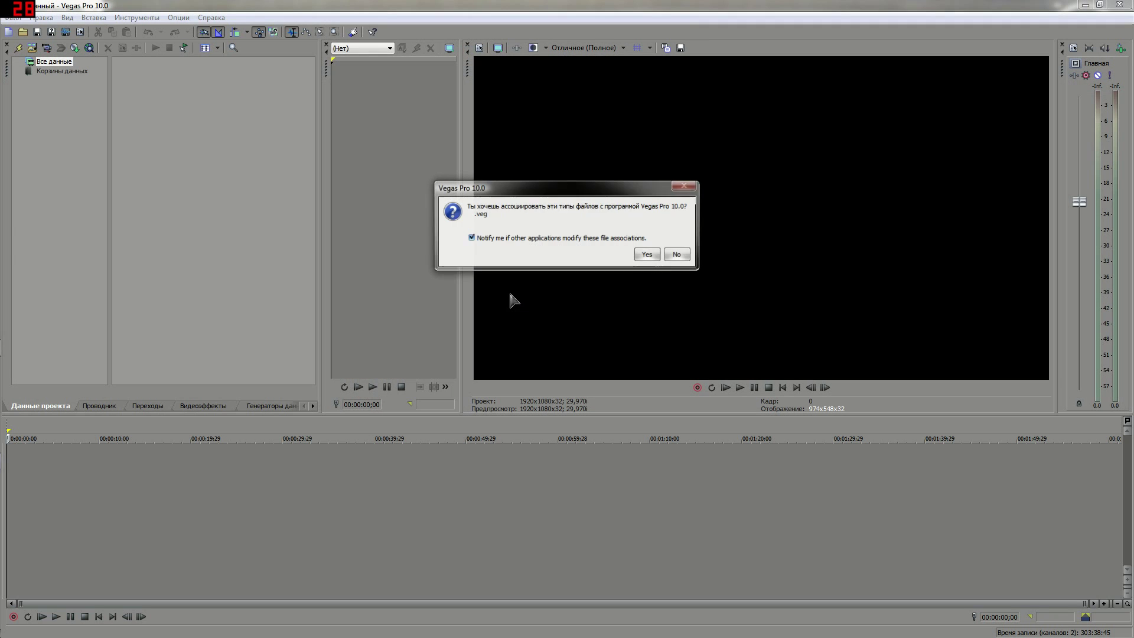
{"action": "left_click", "coordinate": [677, 255]}
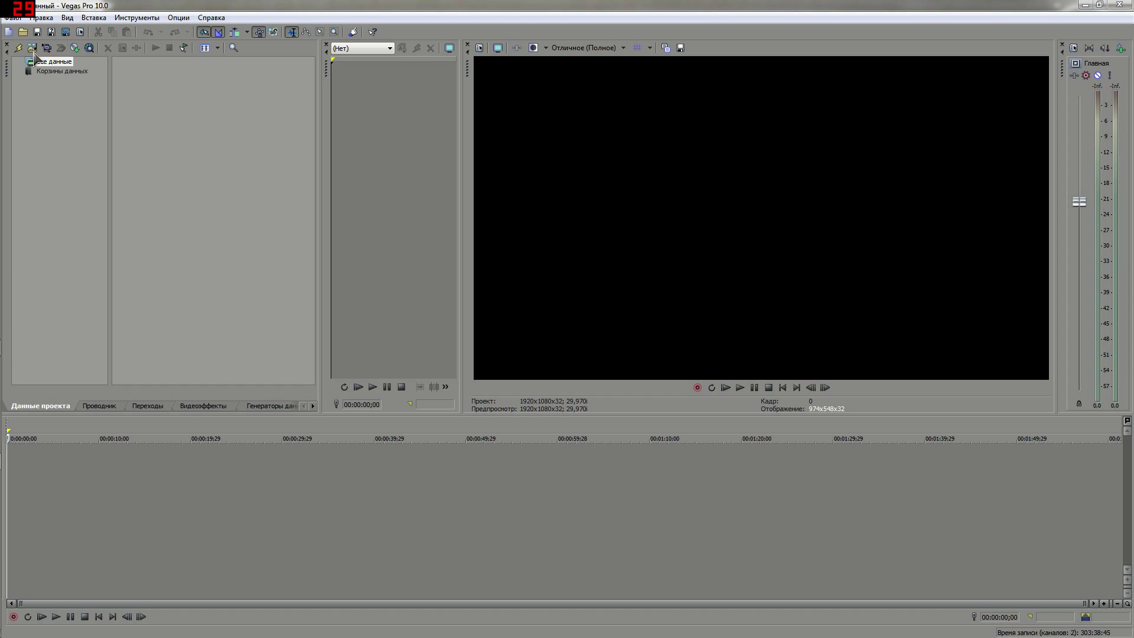
- Open the image COD-MW3_004 from F:\Бокс в крутом качестве\Скрины so it lands on the timeline
{"action": "left_click", "coordinate": [22, 32]}
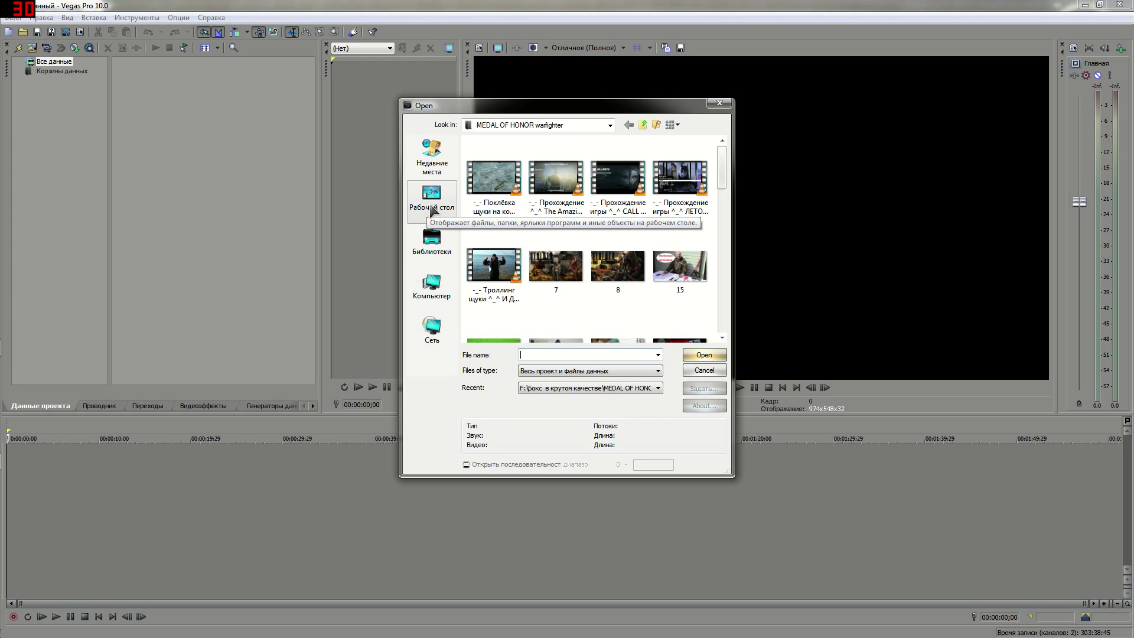
{"action": "left_click", "coordinate": [434, 294]}
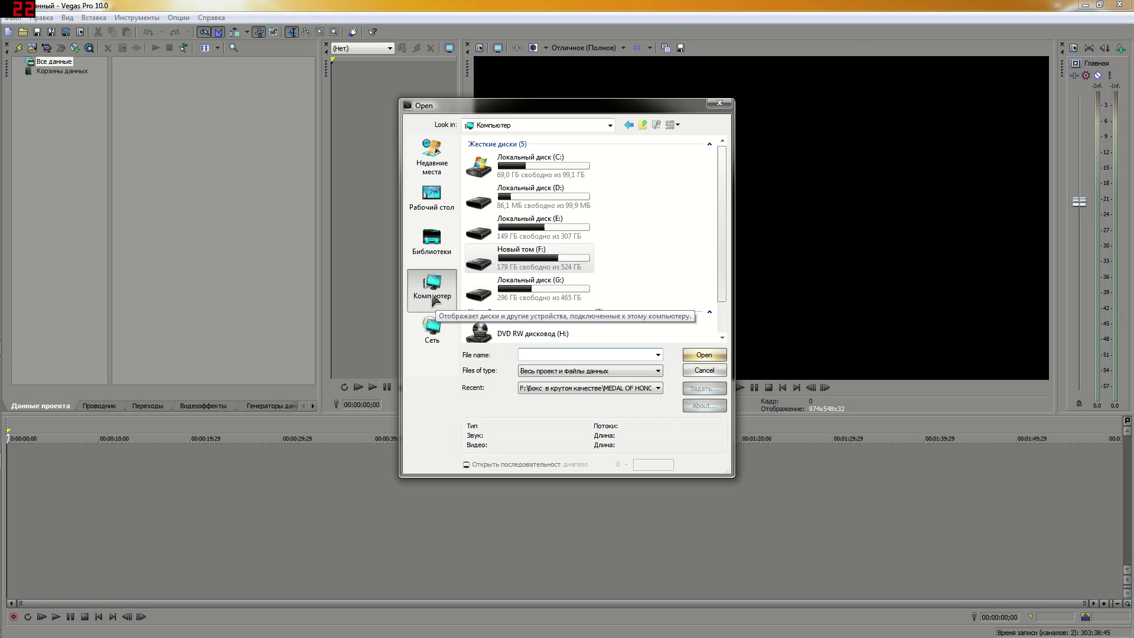
{"action": "left_click", "coordinate": [524, 262]}
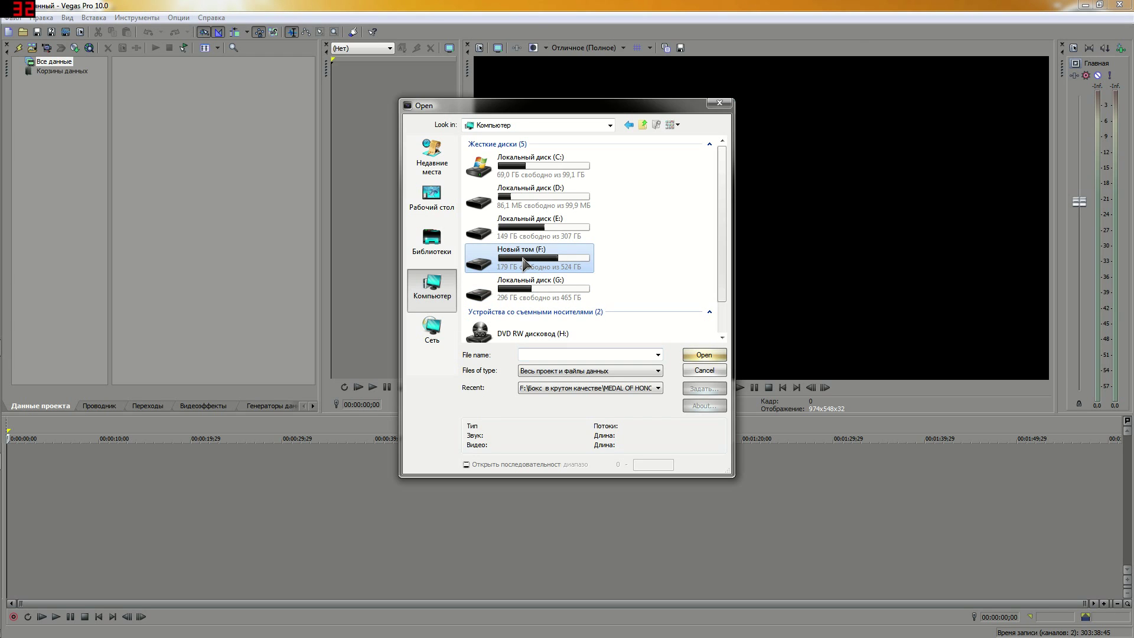
{"action": "double_click", "coordinate": [524, 262]}
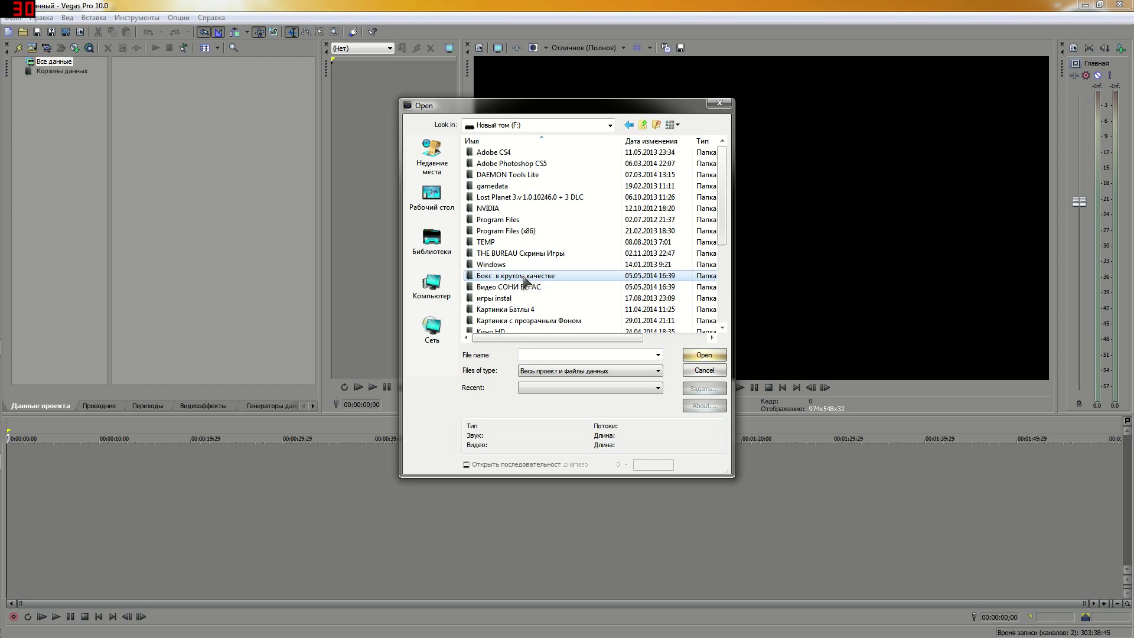
{"action": "double_click", "coordinate": [512, 276]}
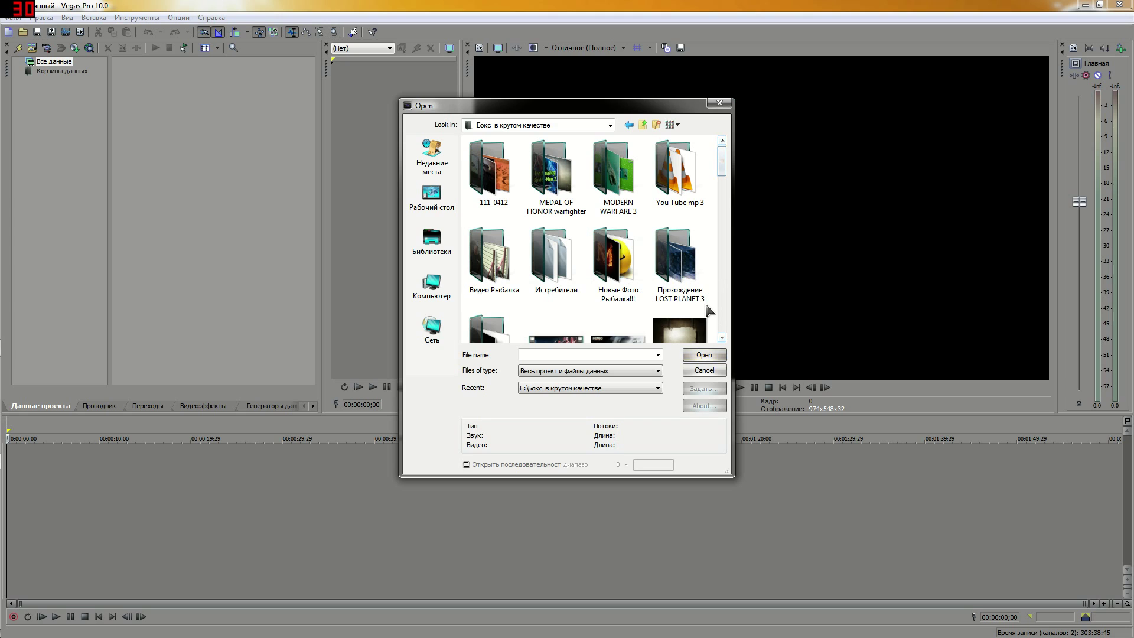
{"action": "left_click", "coordinate": [721, 337]}
{"action": "left_click", "coordinate": [722, 337]}
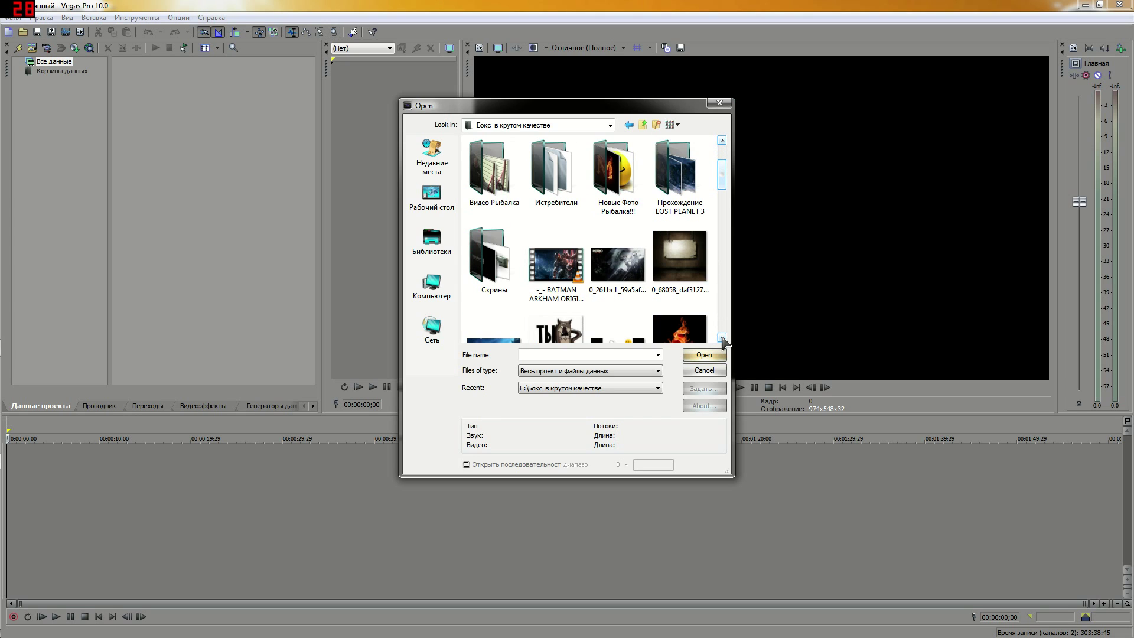
{"action": "double_click", "coordinate": [494, 269]}
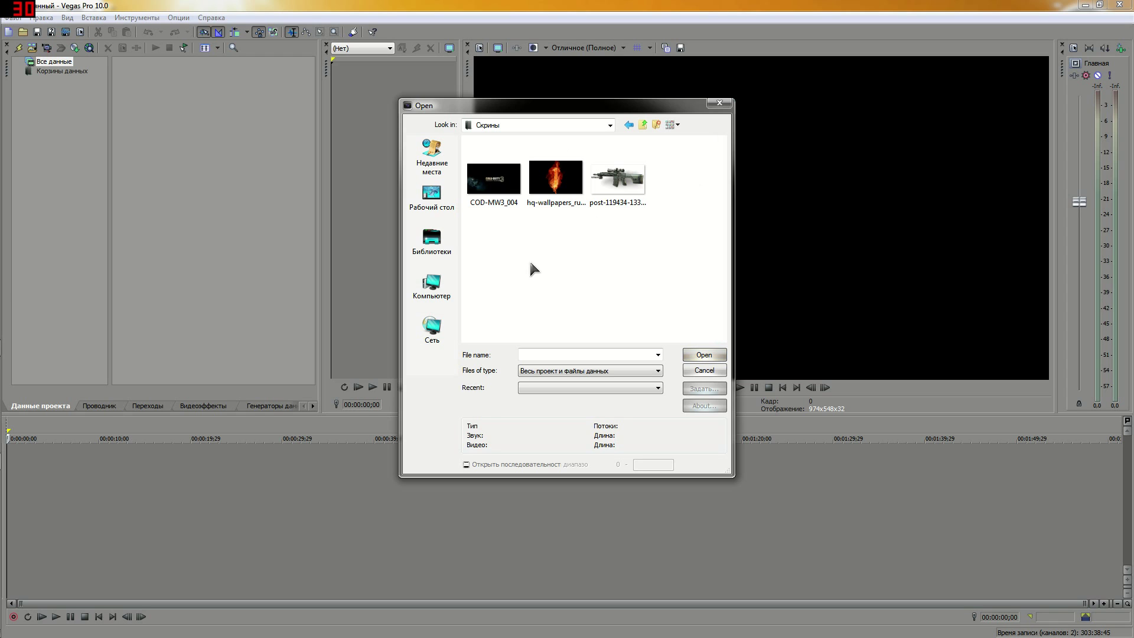
{"action": "left_click", "coordinate": [502, 188]}
{"action": "left_click", "coordinate": [700, 357]}
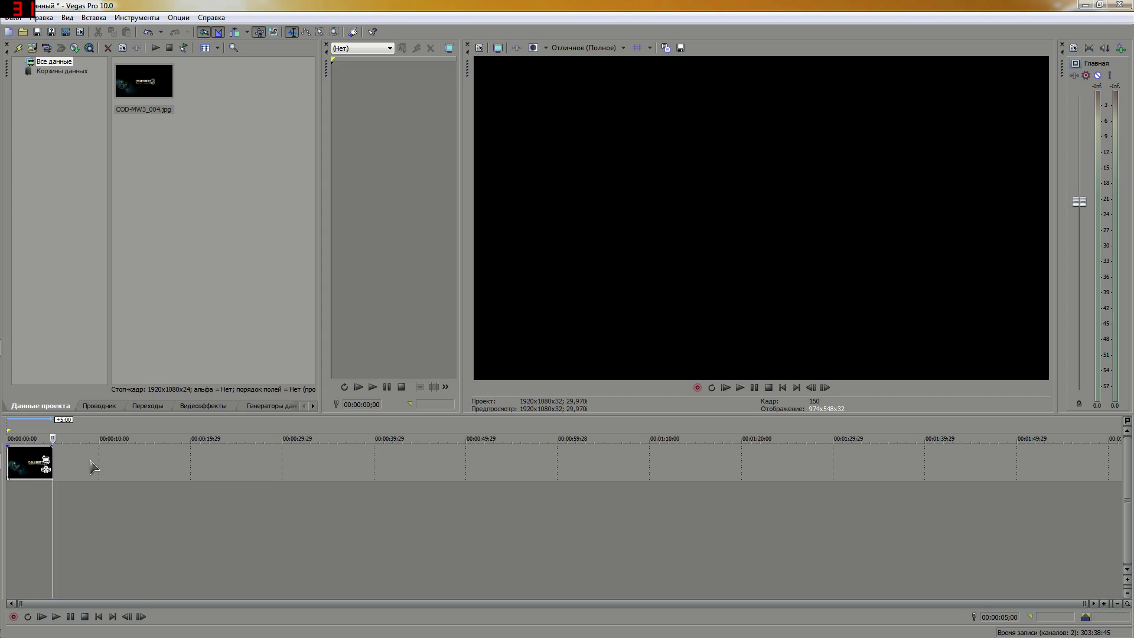
- Apply the 16:9 widescreen TV preset to the COD-MW3_004 clip in its Pan/Crop settings
{"action": "left_click", "coordinate": [22, 464]}
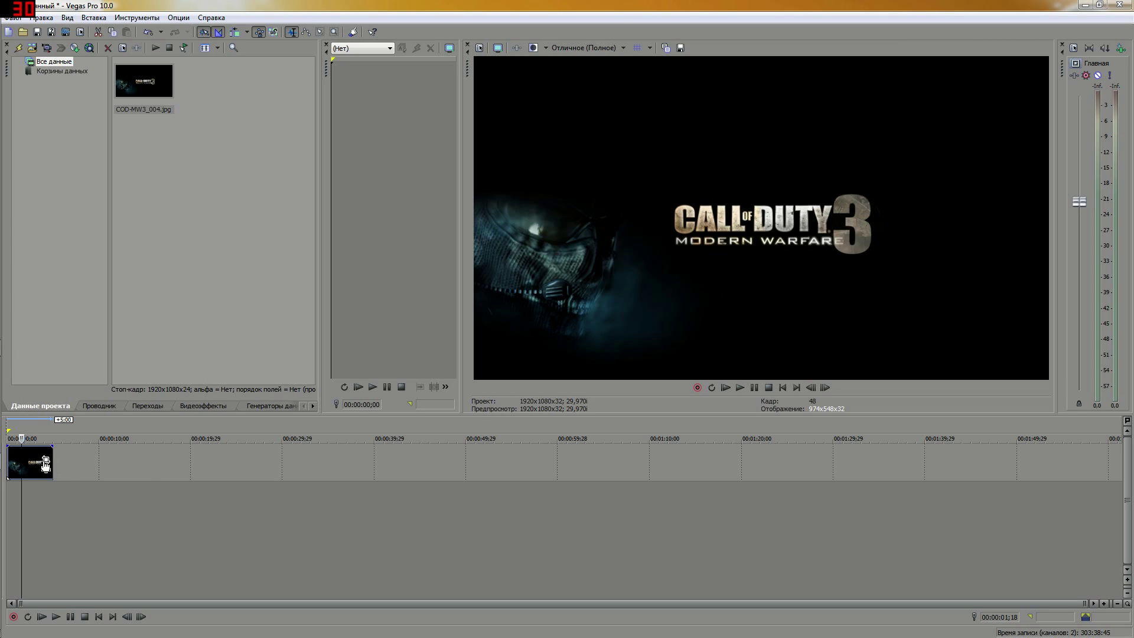
{"action": "left_click", "coordinate": [47, 463]}
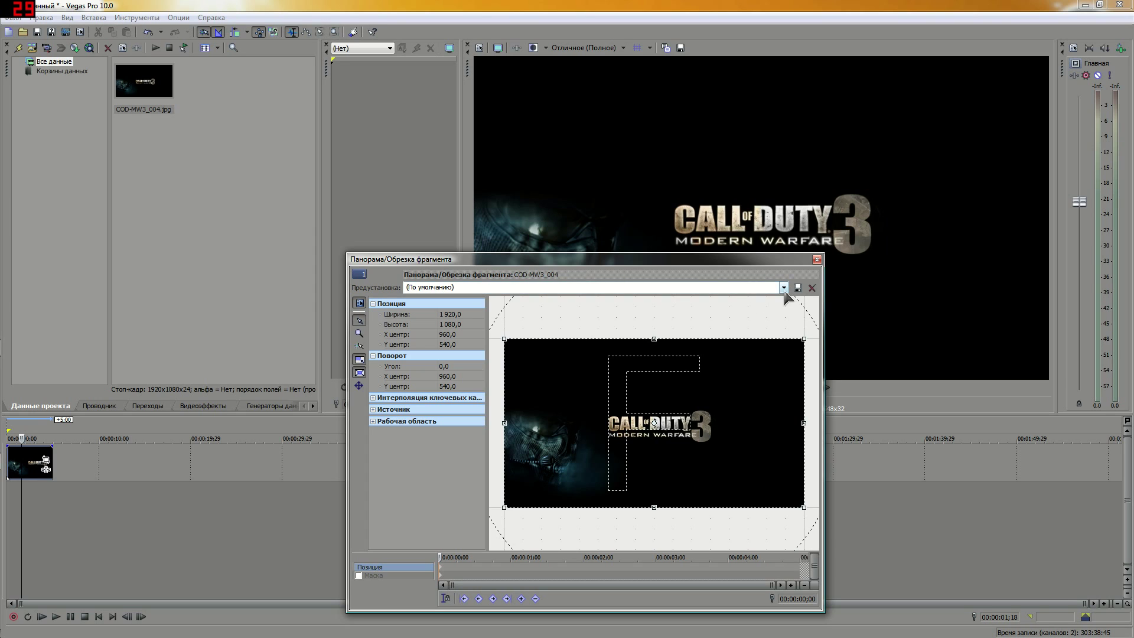
{"action": "left_click", "coordinate": [784, 287]}
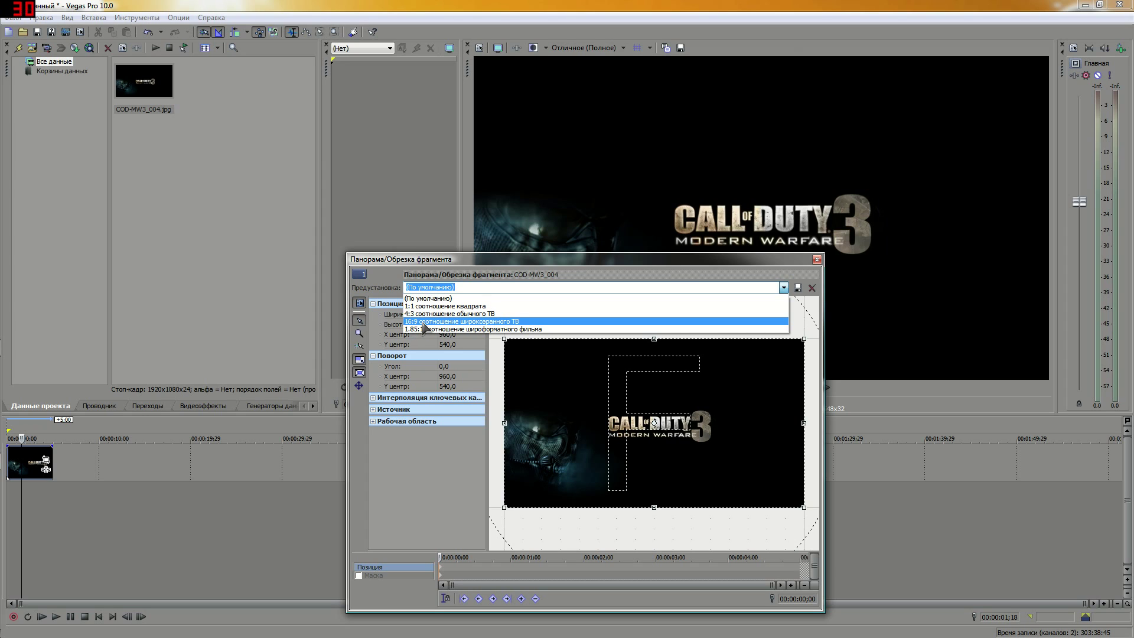
{"action": "left_click", "coordinate": [422, 322]}
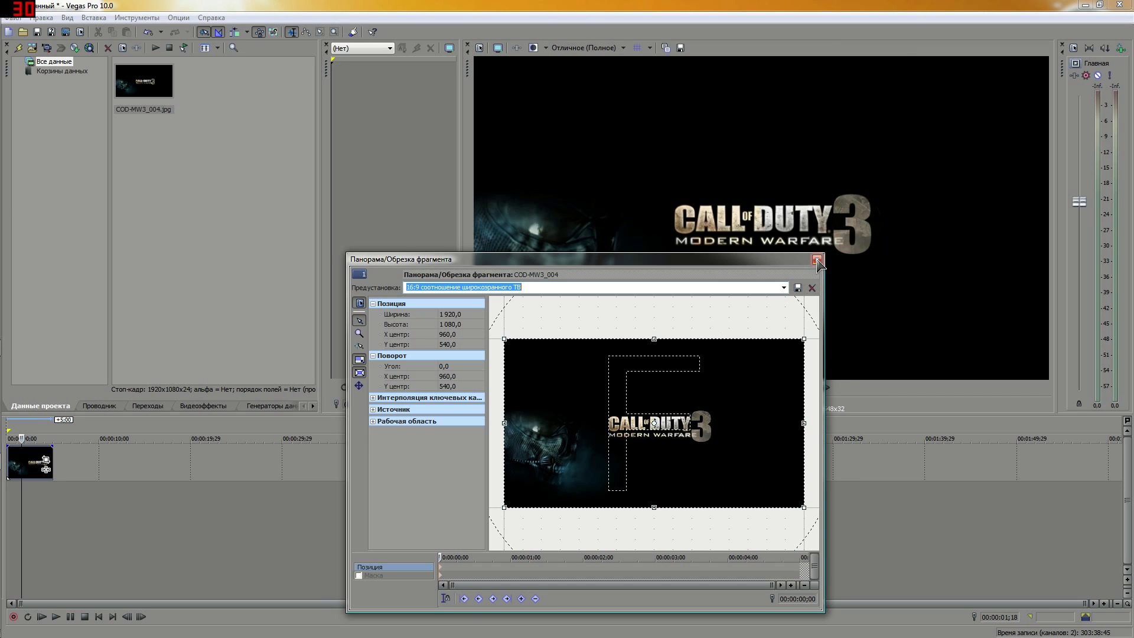
{"action": "left_click", "coordinate": [817, 260]}
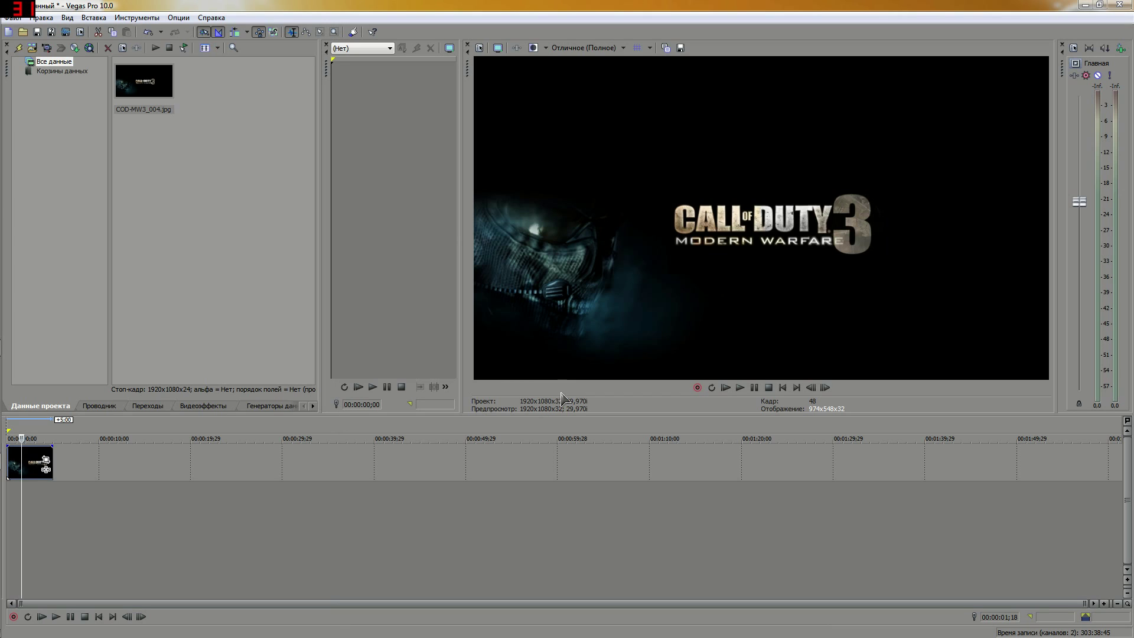
- Examine the video templates available in the project properties
{"action": "left_click", "coordinate": [478, 48]}
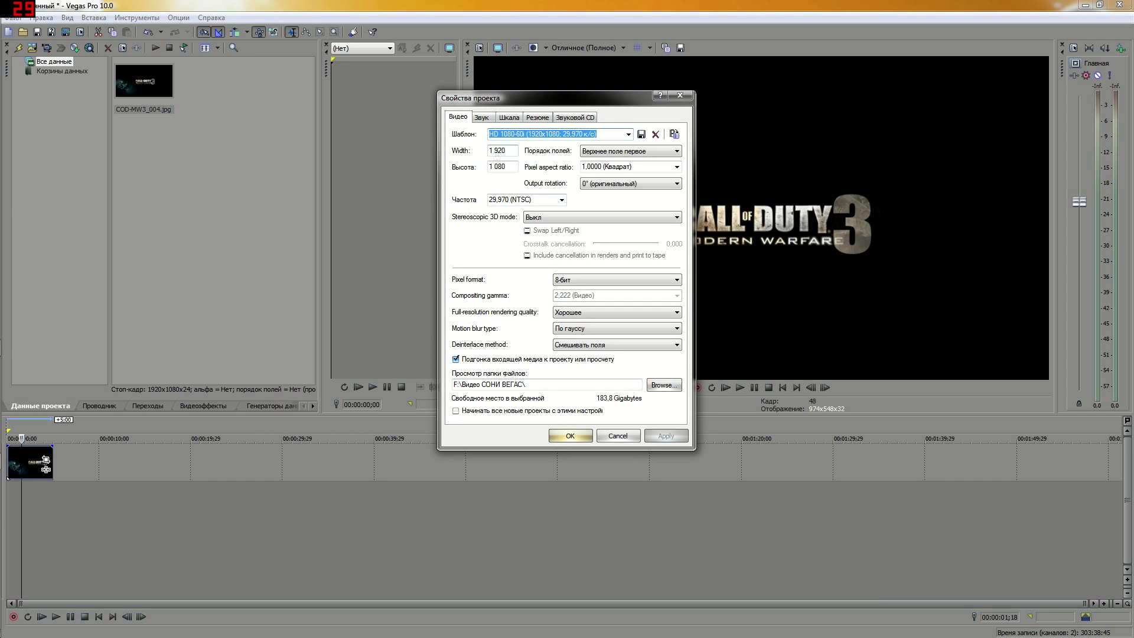
{"action": "left_click", "coordinate": [628, 134]}
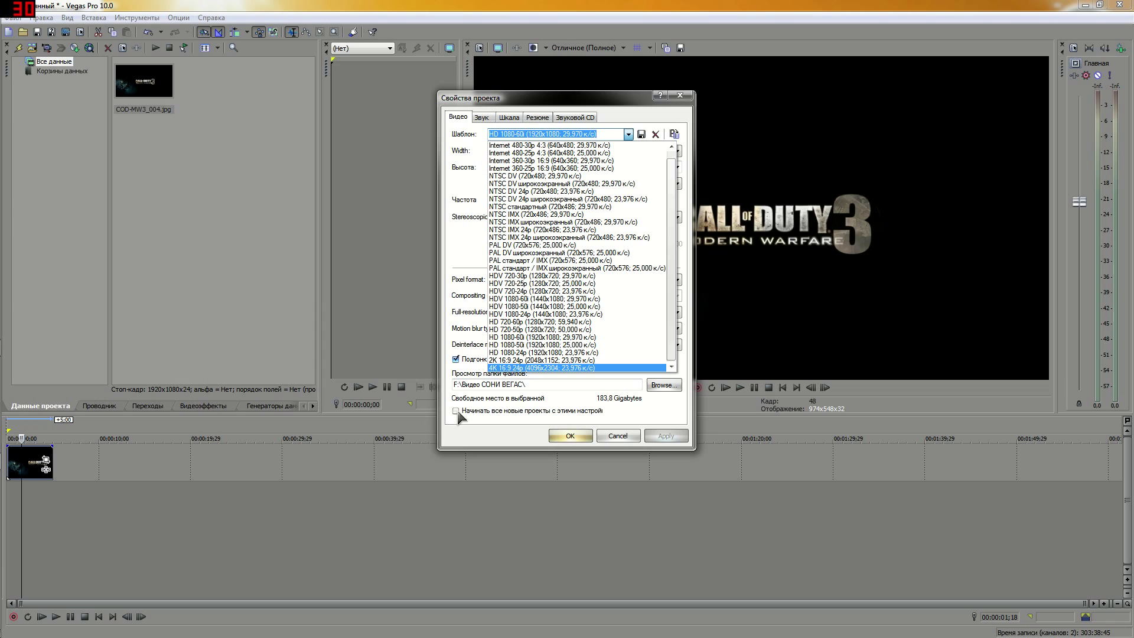
{"action": "left_click", "coordinate": [572, 440]}
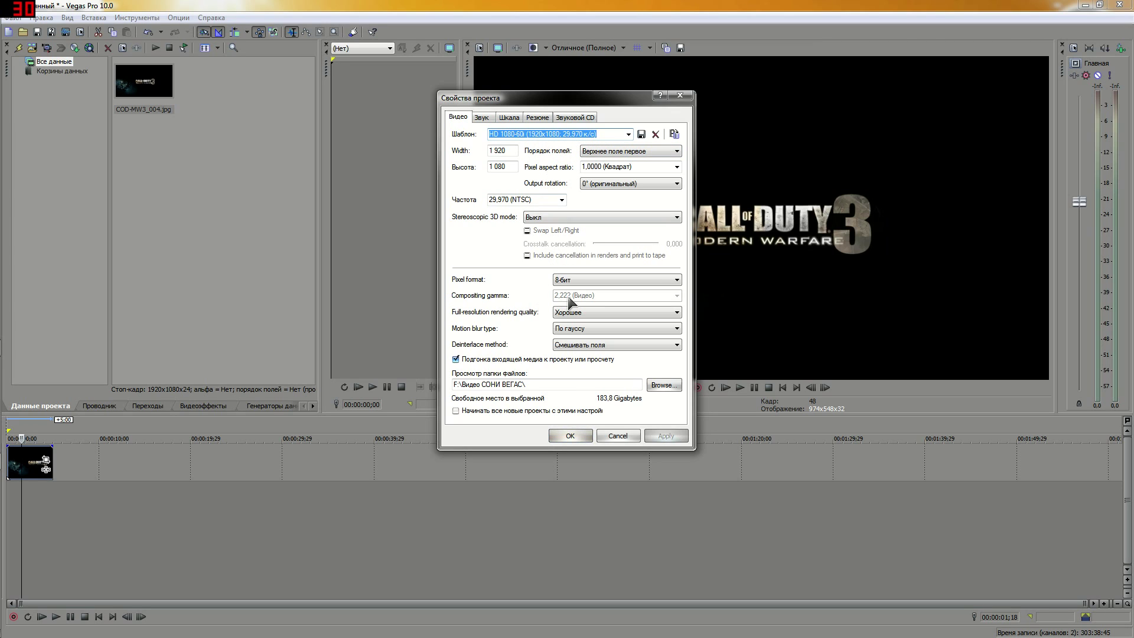
{"action": "left_click", "coordinate": [568, 437]}
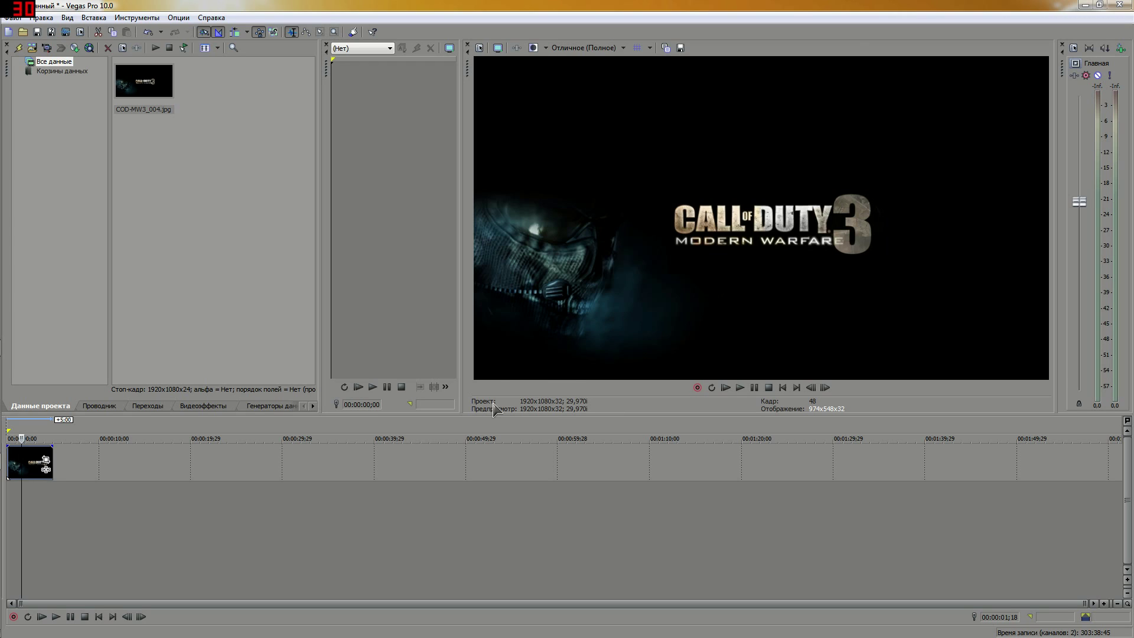
- Set the project template to HD 1080-60i (1920x1080; 29,970 к/с) and make all new projects start with these settings
{"action": "left_click", "coordinate": [480, 48]}
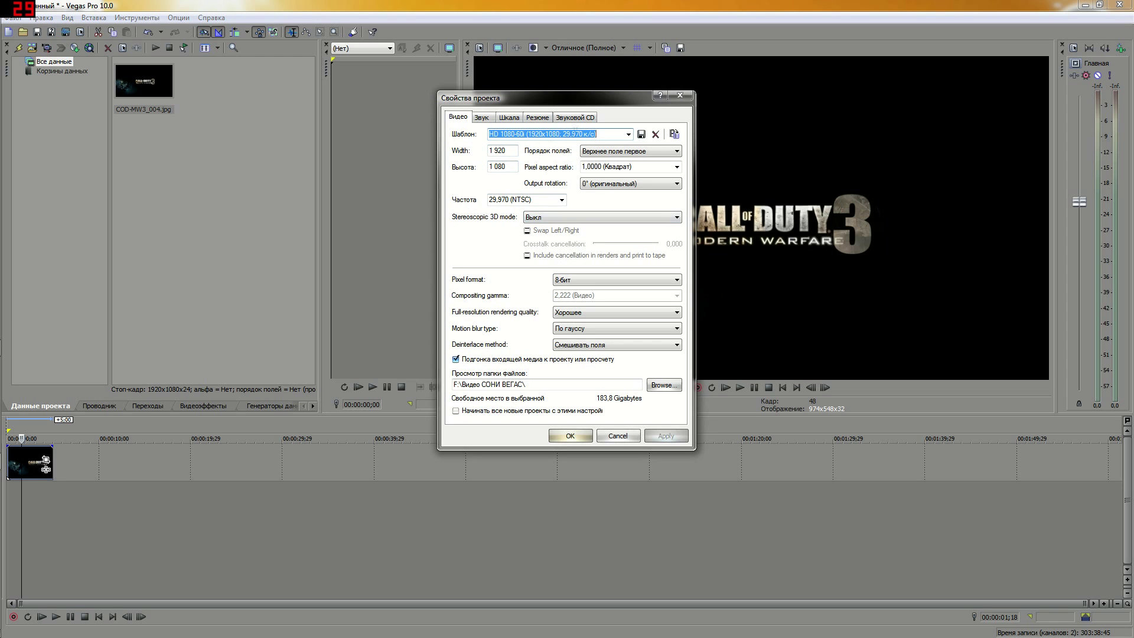
{"action": "left_click", "coordinate": [629, 134]}
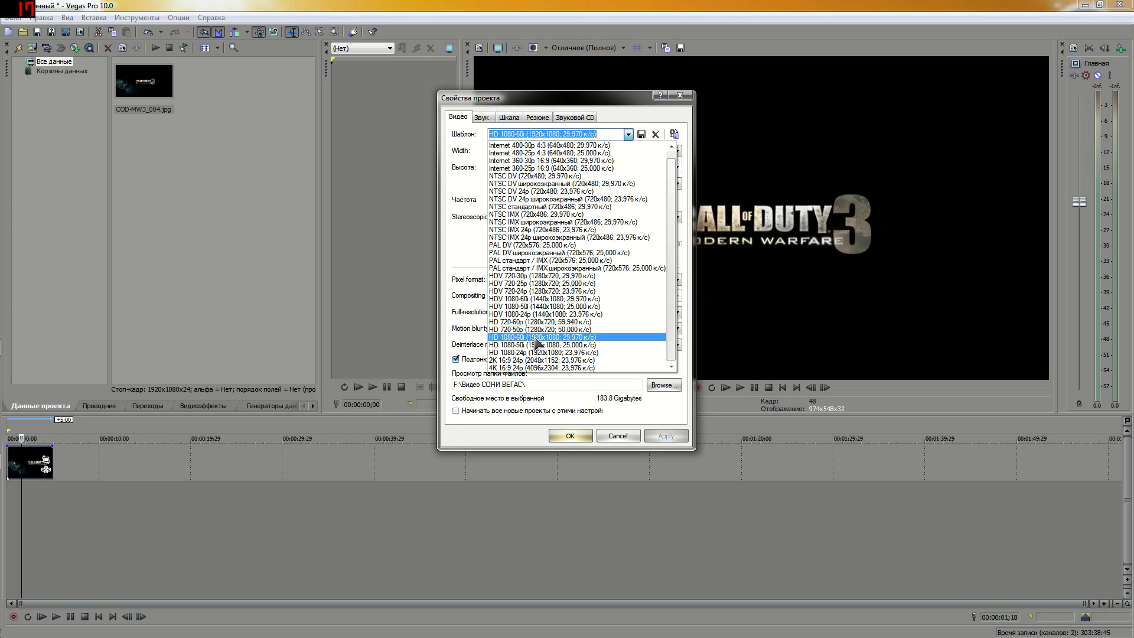
{"action": "left_click", "coordinate": [535, 337]}
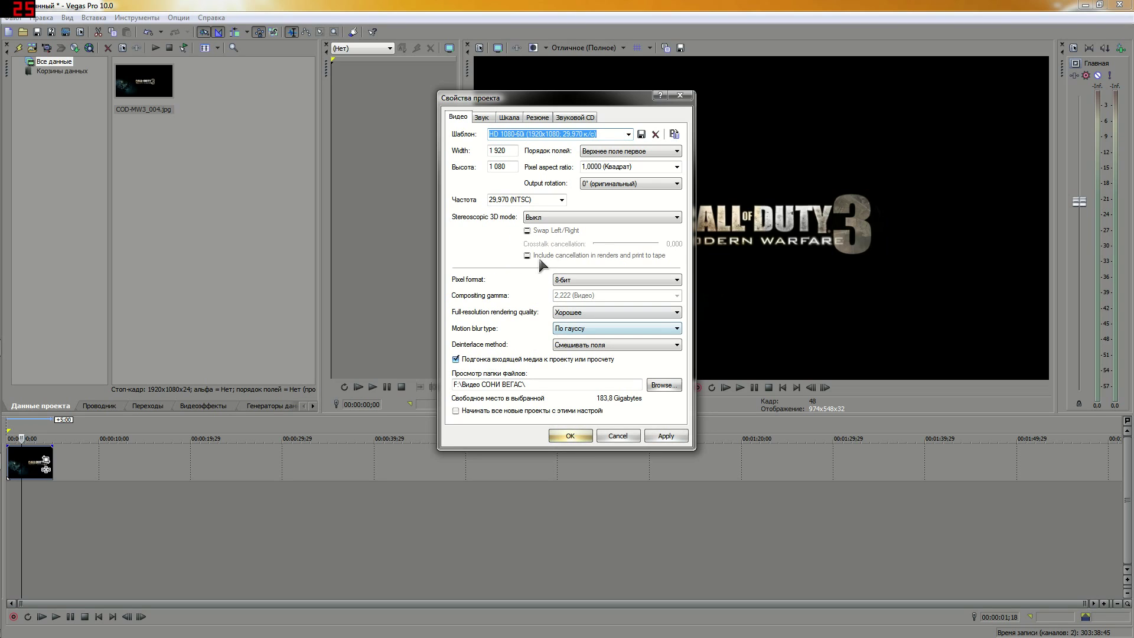
{"action": "left_click", "coordinate": [456, 411]}
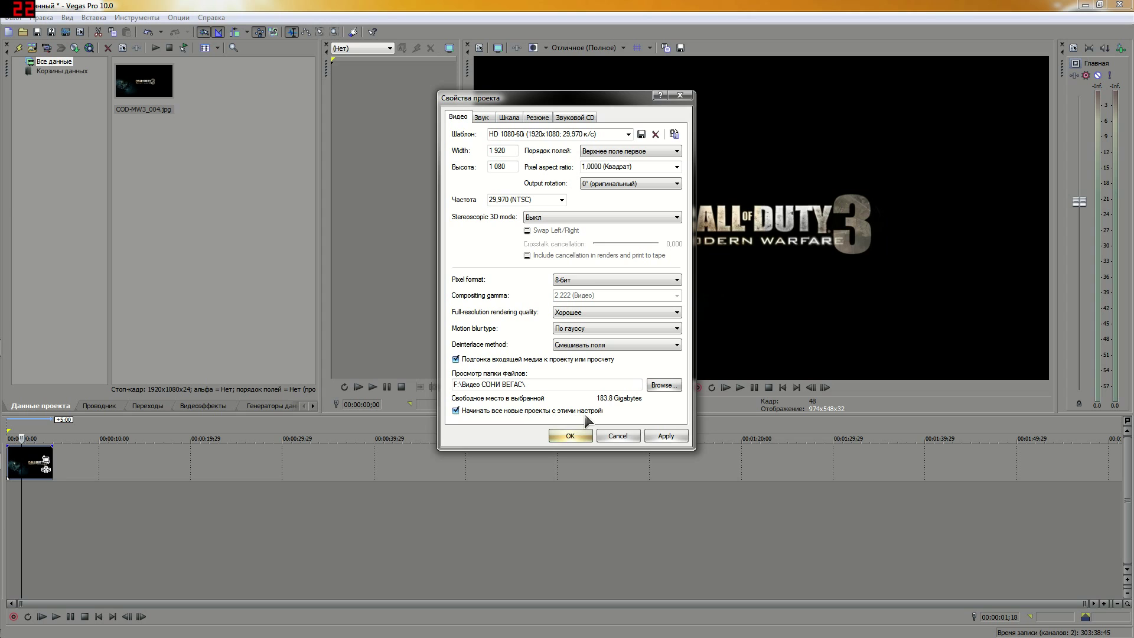
{"action": "left_click", "coordinate": [568, 436]}
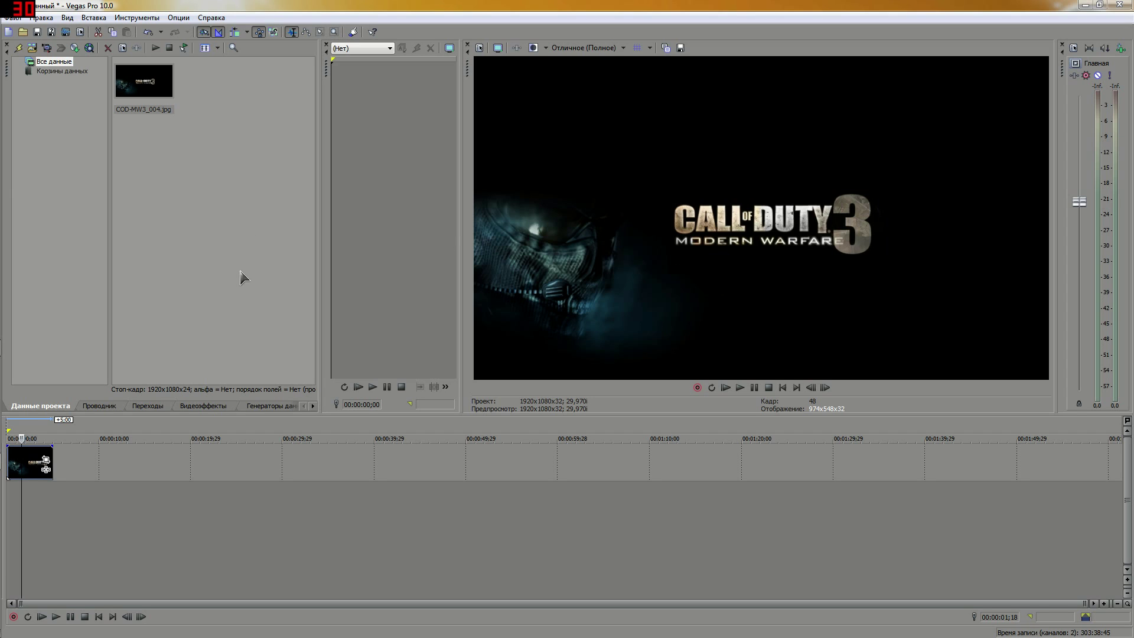
{"action": "right_click", "coordinate": [33, 467]}
{"action": "left_click", "coordinate": [192, 472]}
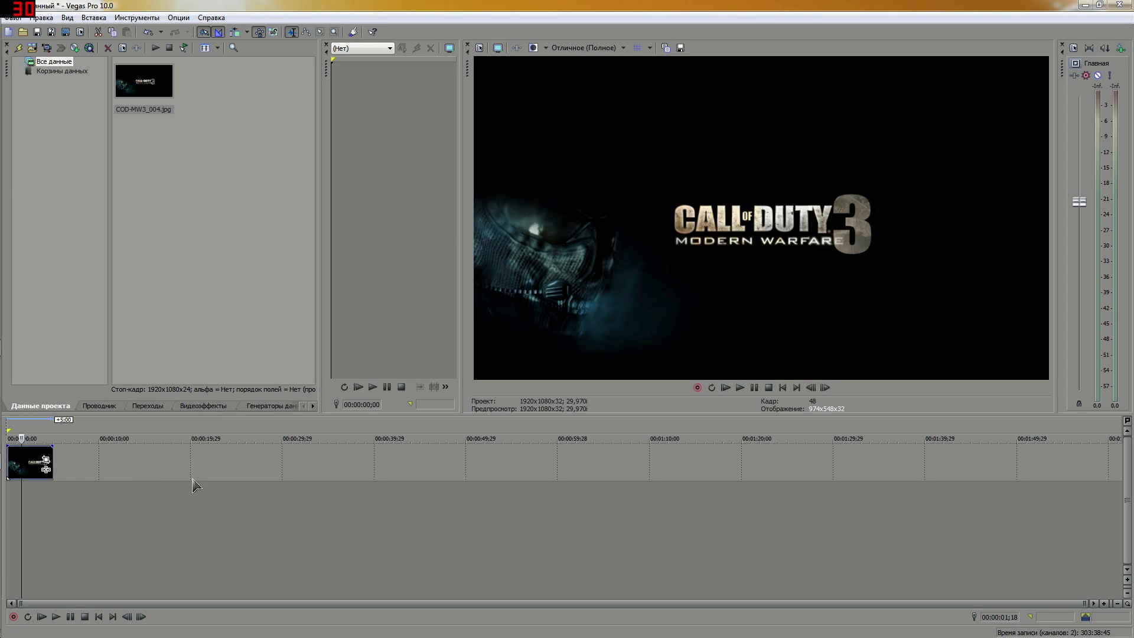
{"action": "right_click", "coordinate": [116, 466]}
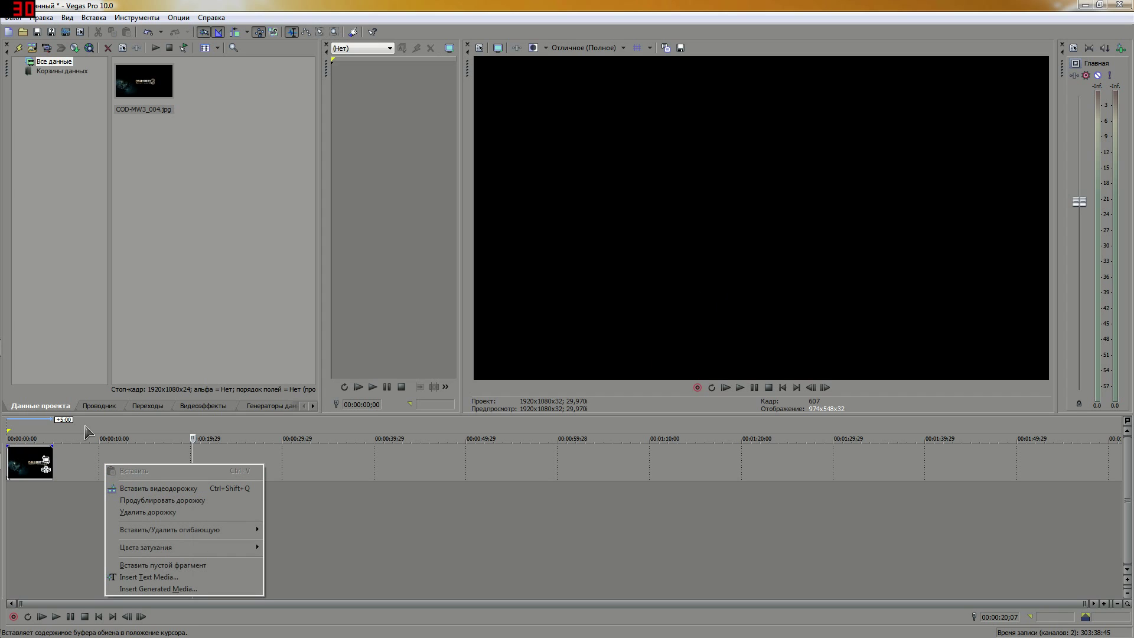
{"action": "left_click", "coordinate": [93, 475]}
- Insert a new video track above the track holding the COD-MW3_004 clip
{"action": "left_click", "coordinate": [28, 472]}
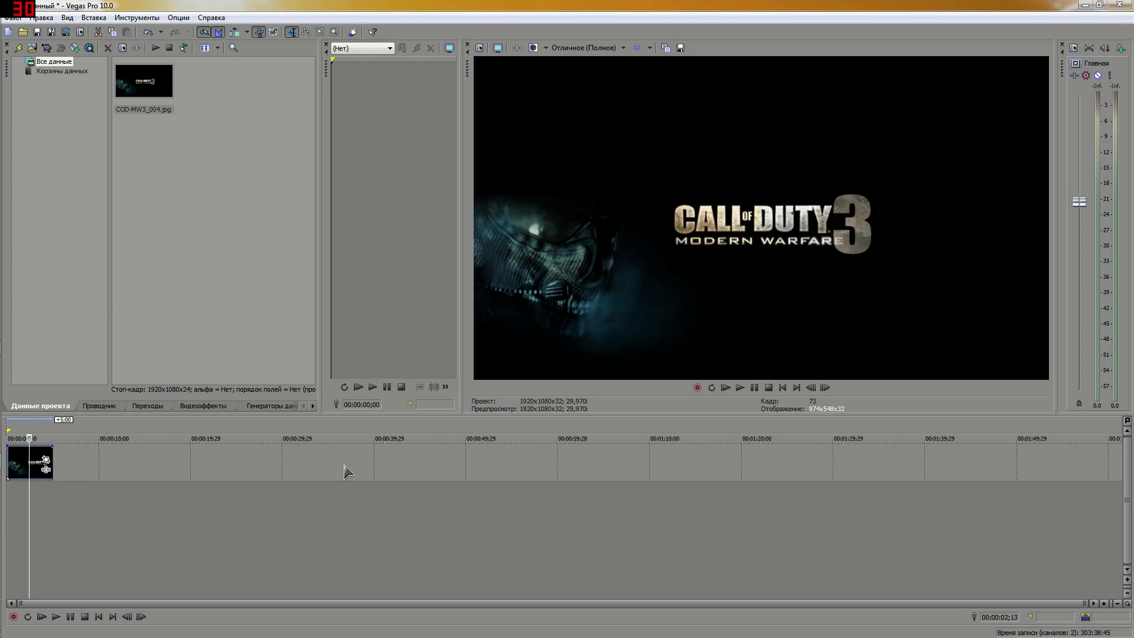
{"action": "right_click", "coordinate": [94, 457]}
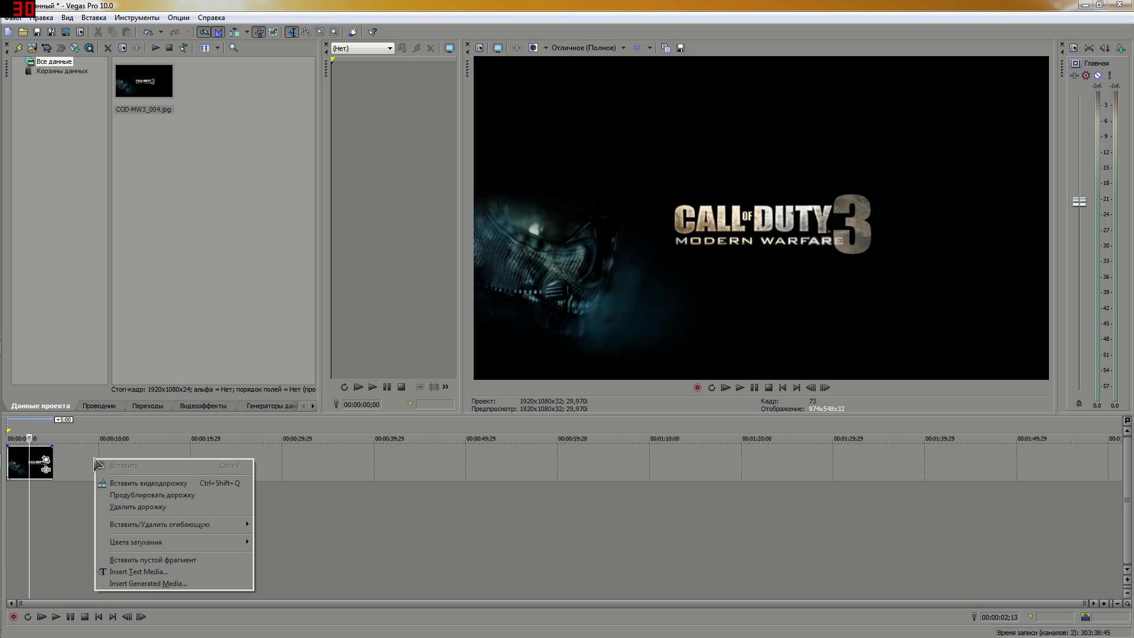
{"action": "left_click", "coordinate": [155, 484]}
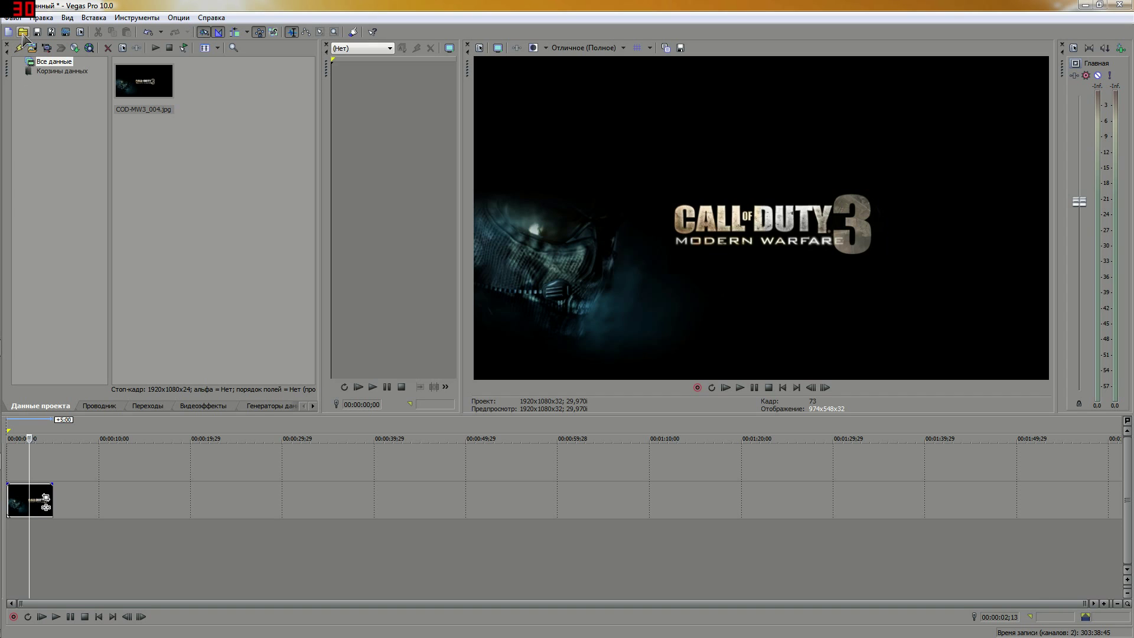
{"action": "left_click", "coordinate": [32, 48]}
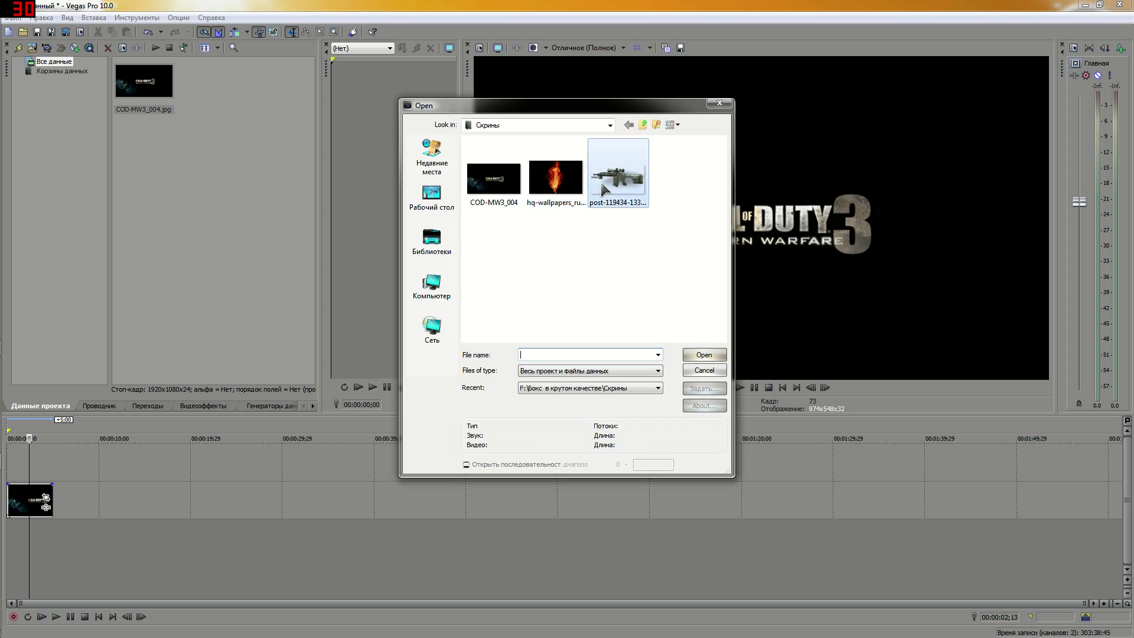
{"action": "left_click", "coordinate": [614, 206]}
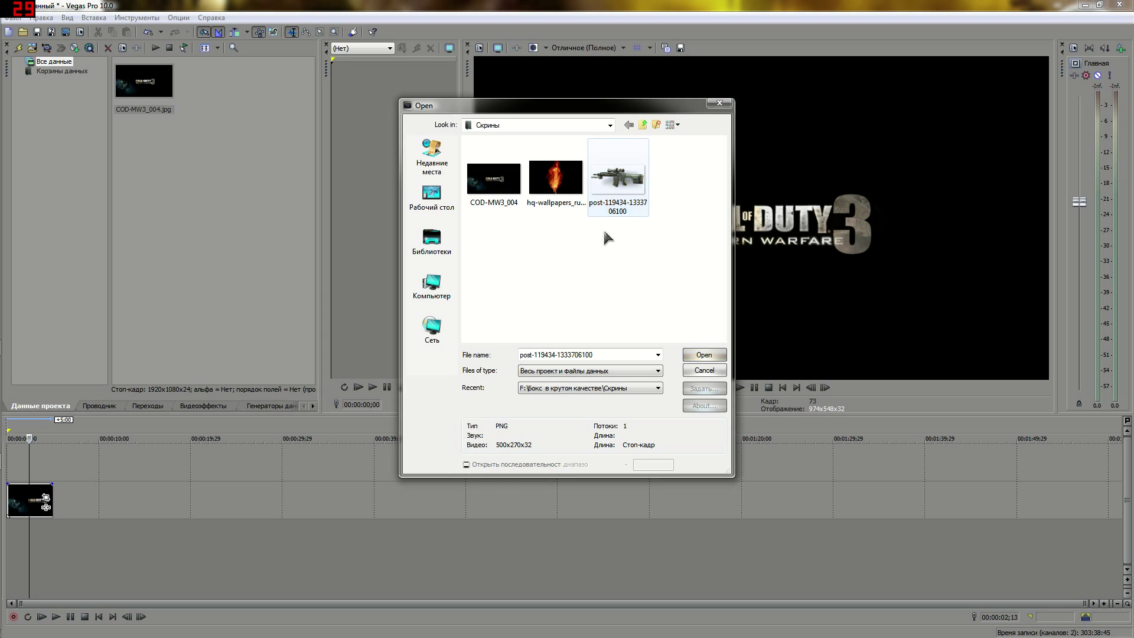
{"action": "left_click", "coordinate": [704, 356]}
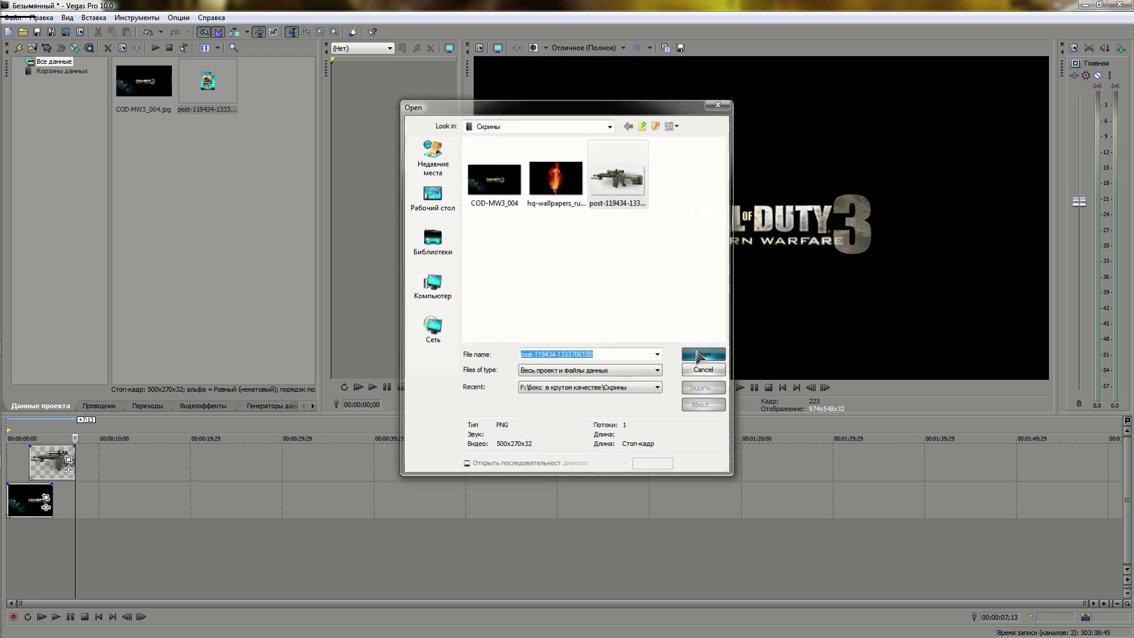
{"action": "left_click_drag", "start_coordinate": [41, 475], "coordinate": [19, 477]}
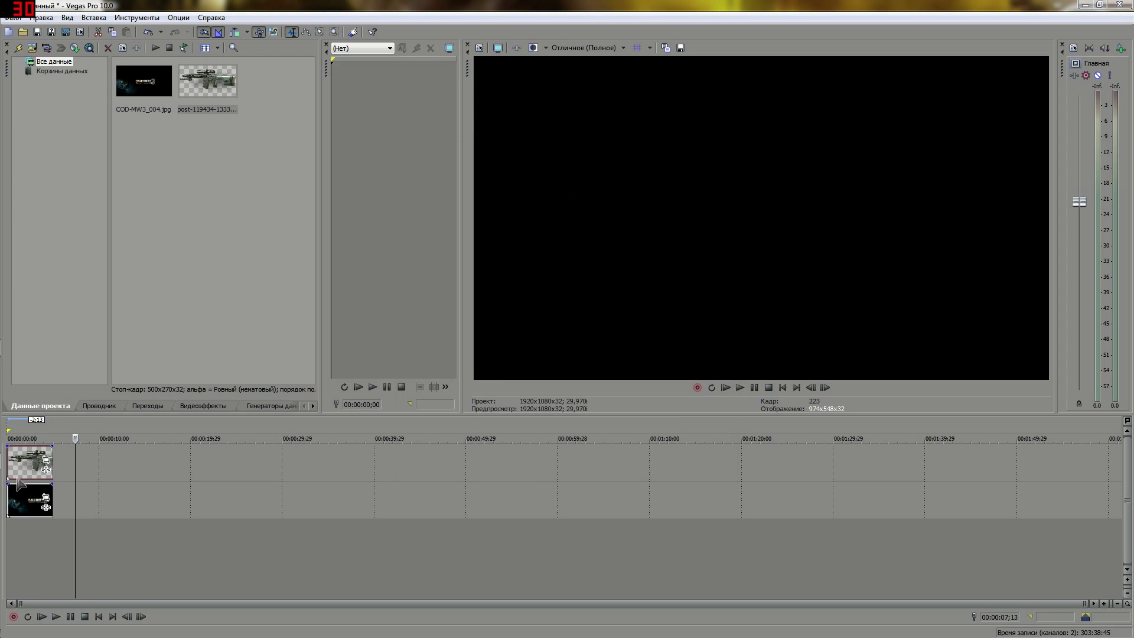
{"action": "left_click", "coordinate": [29, 489]}
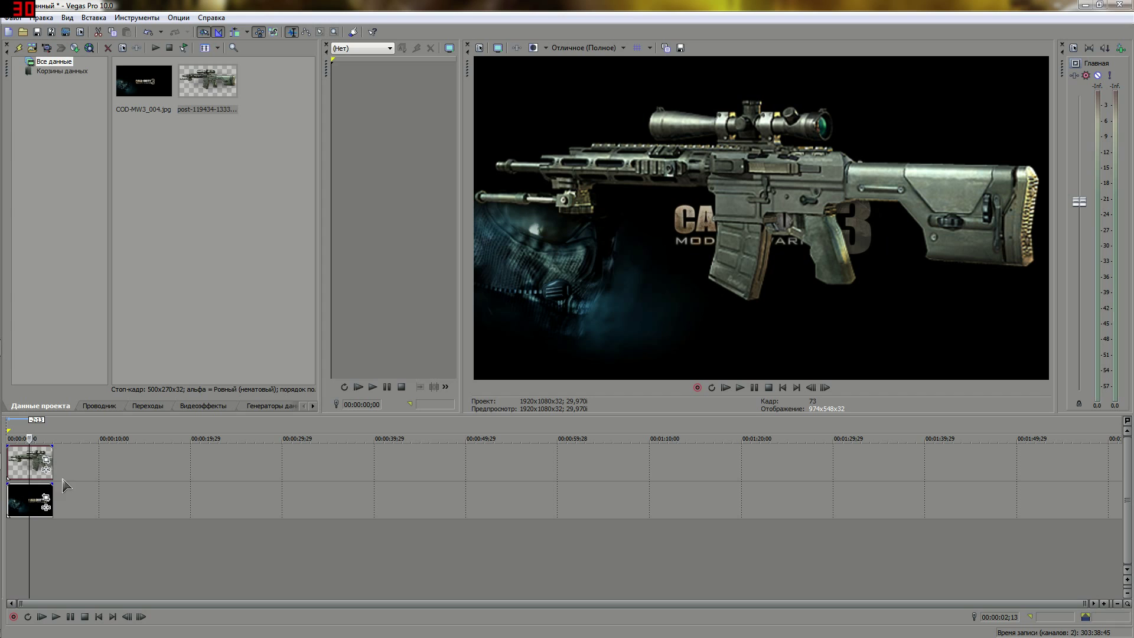
- Open Pan/Crop for the rifle clip and apply the 16:9 widescreen TV aspect ratio preset
{"action": "left_click", "coordinate": [46, 464]}
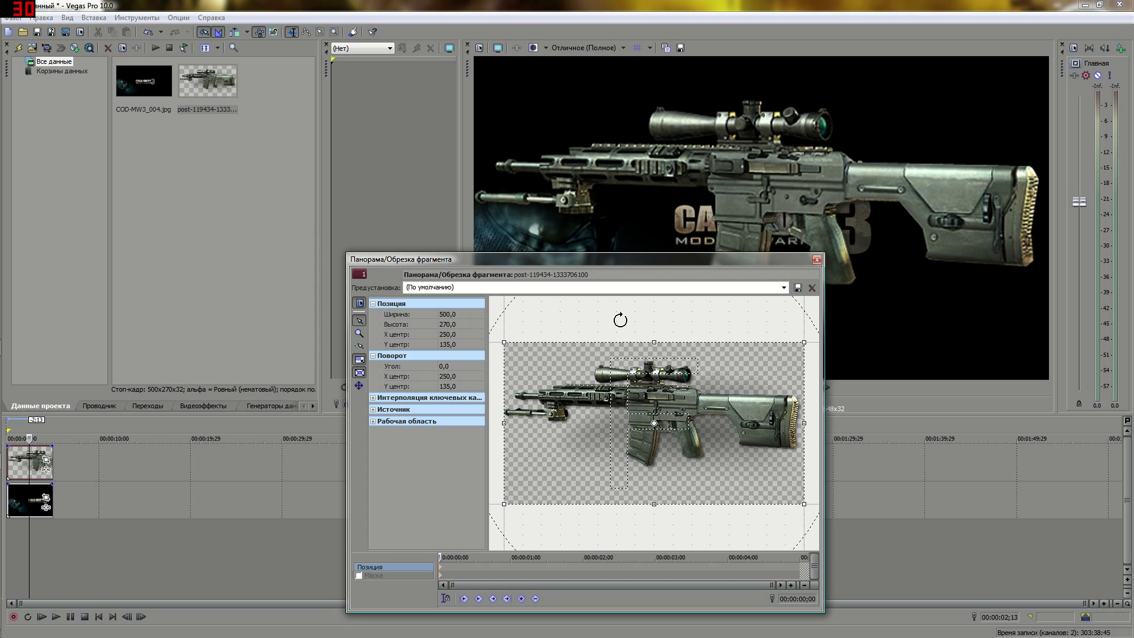
{"action": "left_click", "coordinate": [783, 287]}
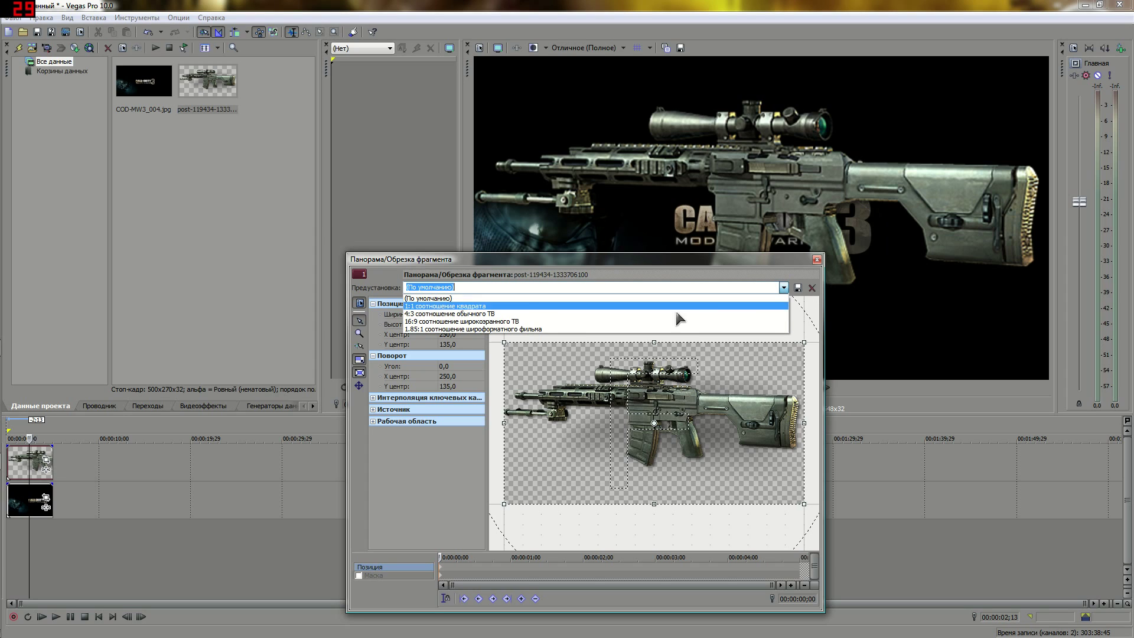
{"action": "left_click", "coordinate": [518, 321]}
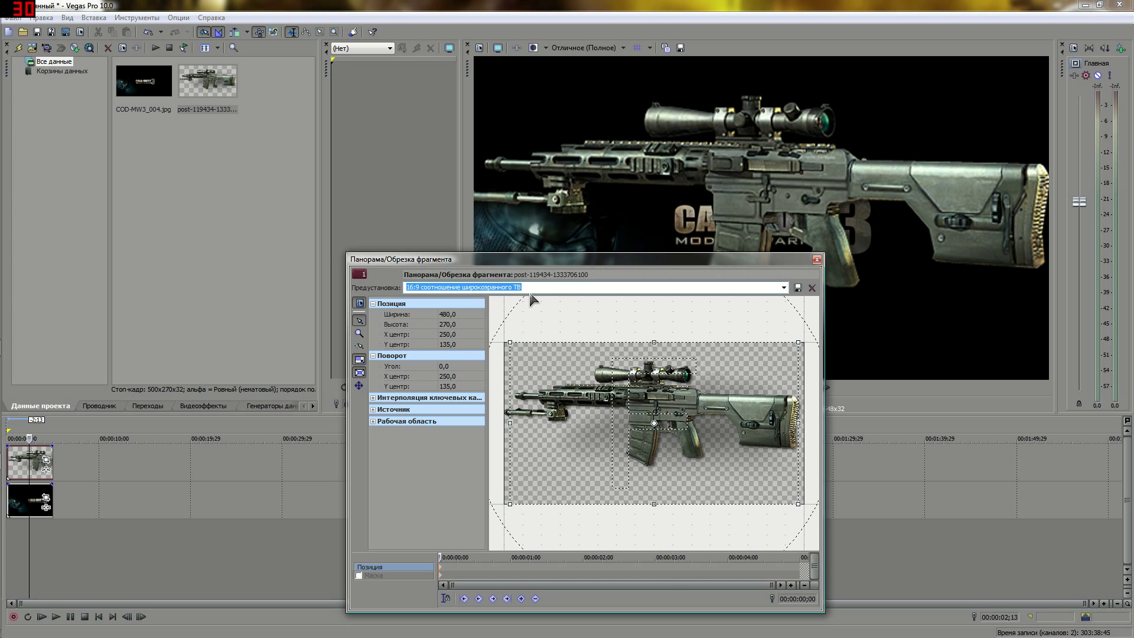
{"action": "left_click", "coordinate": [783, 288]}
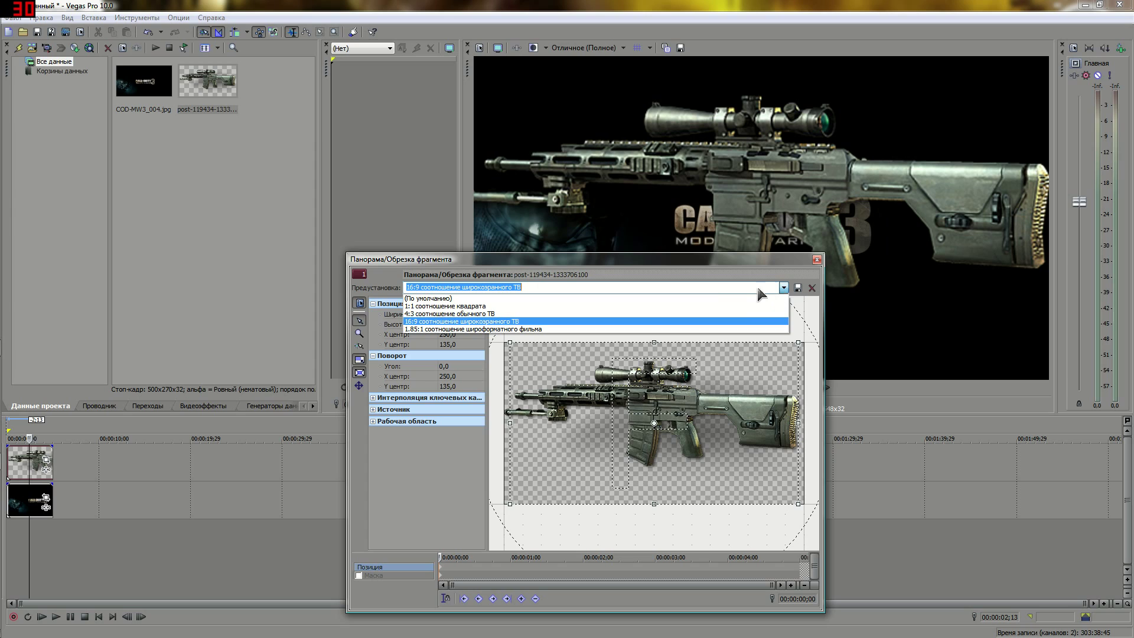
{"action": "left_click", "coordinate": [503, 322]}
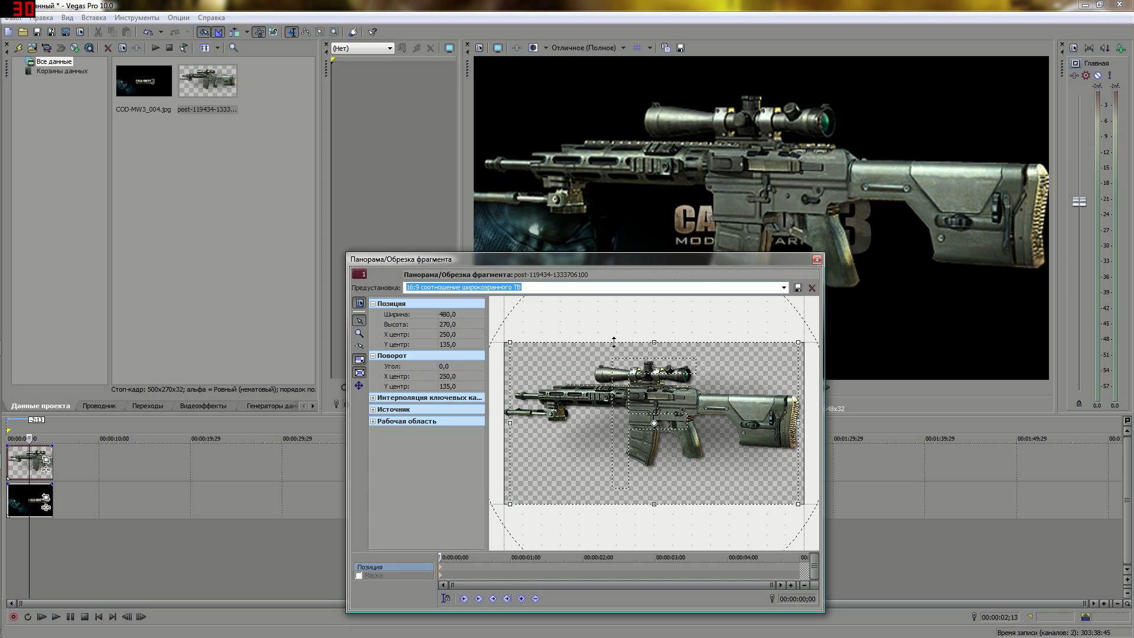
- Shrink the rifle and place it just above the Call of Duty title, with a crop frame about 1015 × 571 centred near X 297, Y 230
{"action": "left_click_drag", "start_coordinate": [614, 342], "coordinate": [575, 211]}
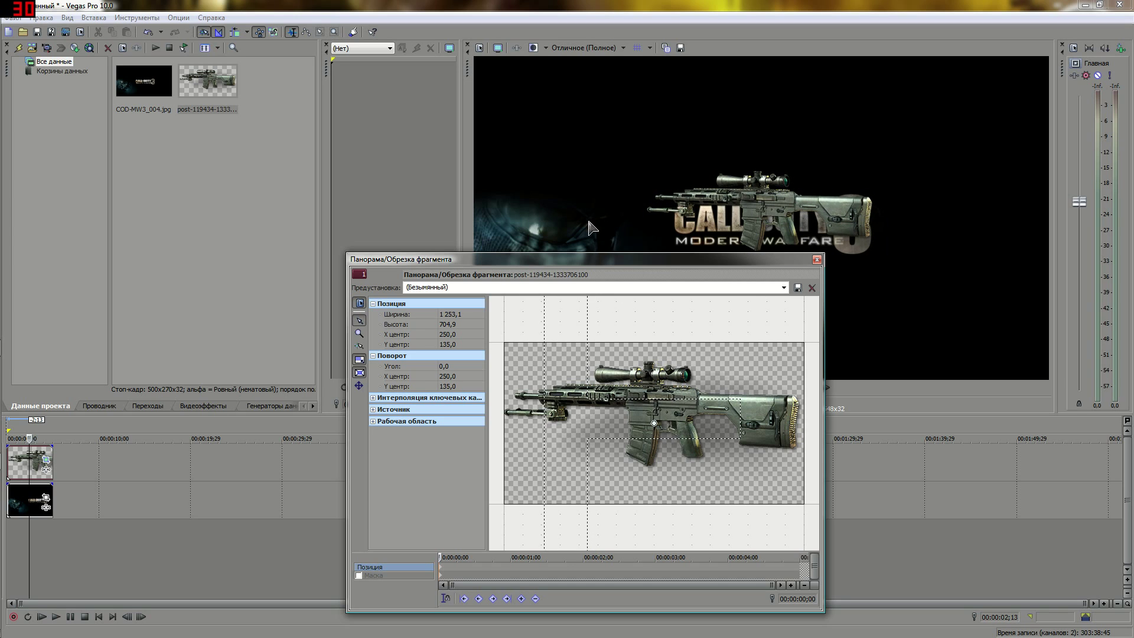
{"action": "left_click_drag", "start_coordinate": [622, 353], "coordinate": [660, 415]}
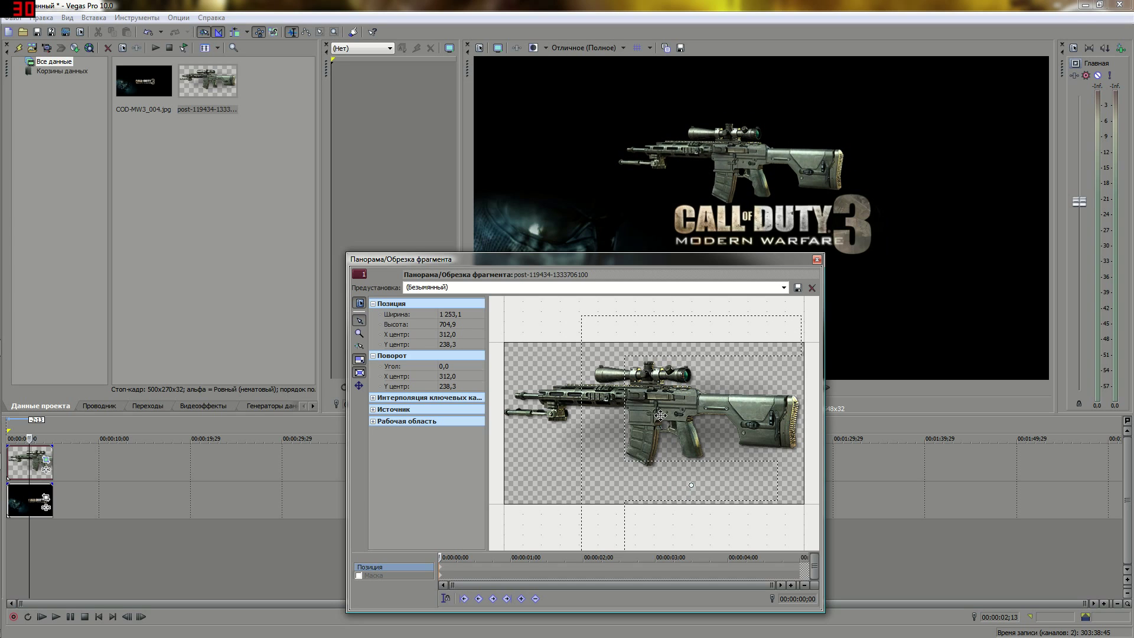
{"action": "scroll", "coordinate": [676, 344], "scroll_direction": "down", "scroll_amount": 2}
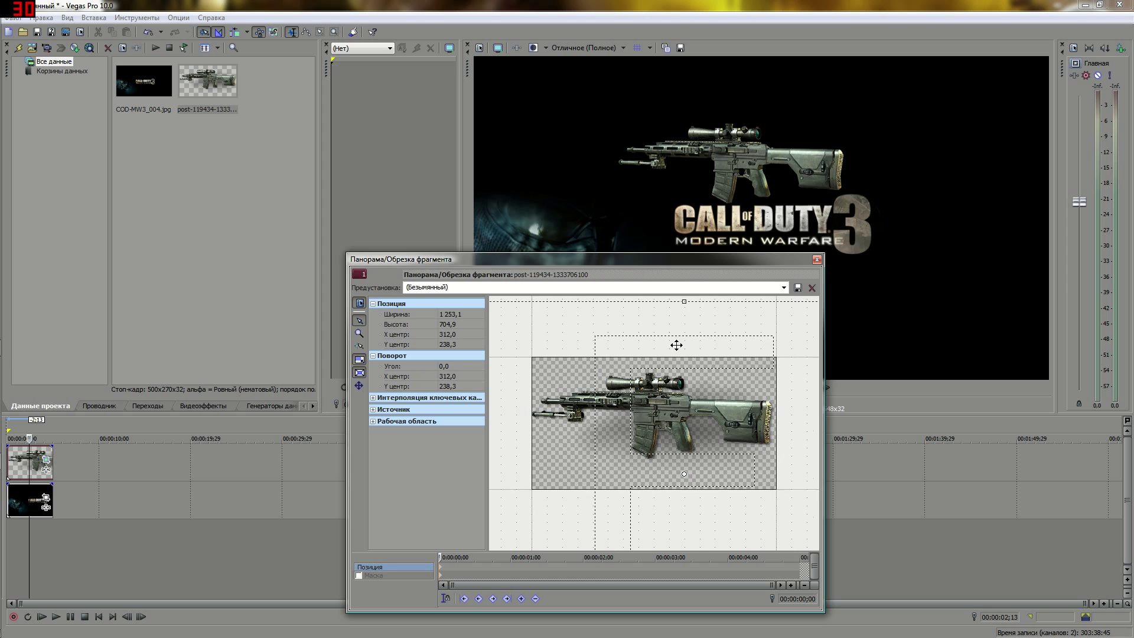
{"action": "scroll", "coordinate": [676, 344], "scroll_direction": "down", "scroll_amount": 1}
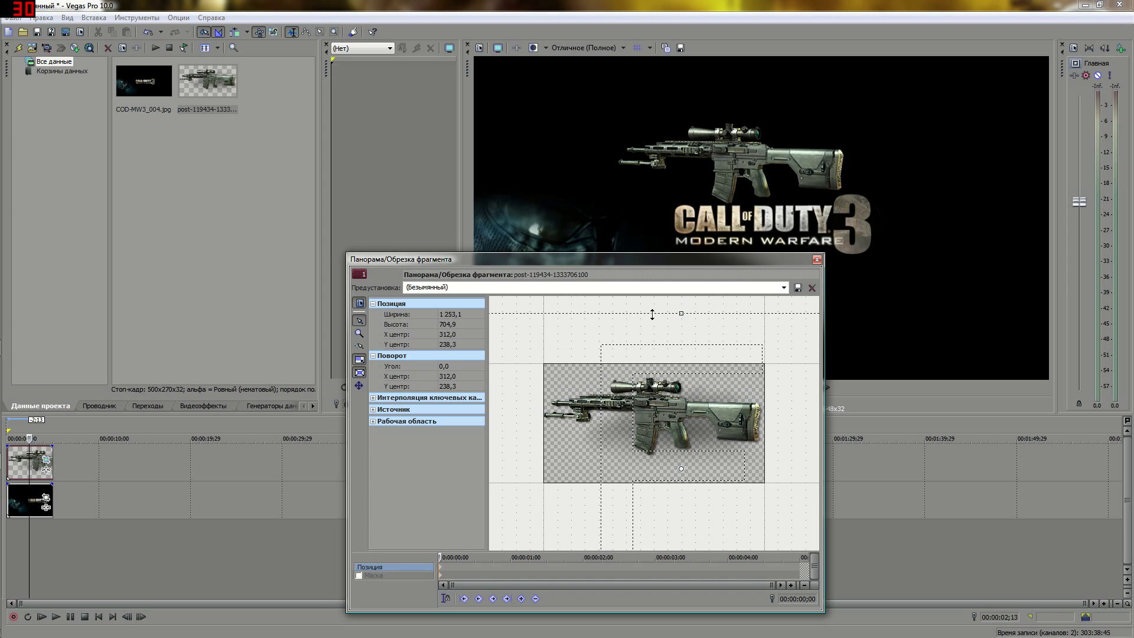
{"action": "left_click_drag", "start_coordinate": [652, 314], "coordinate": [642, 373]}
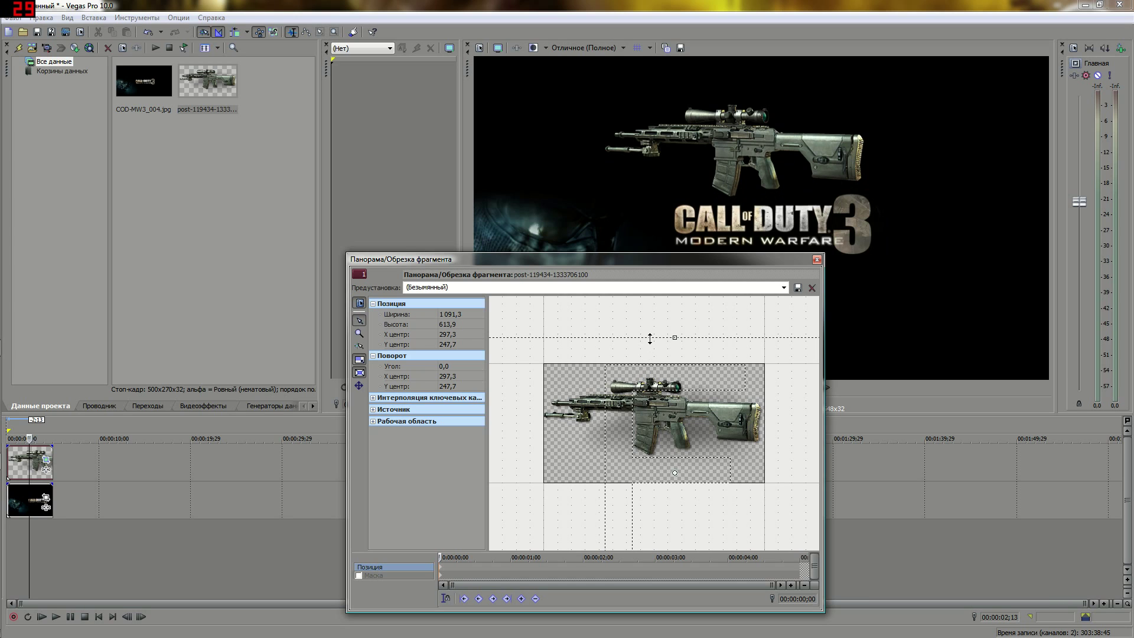
{"action": "left_click_drag", "start_coordinate": [650, 337], "coordinate": [650, 347]}
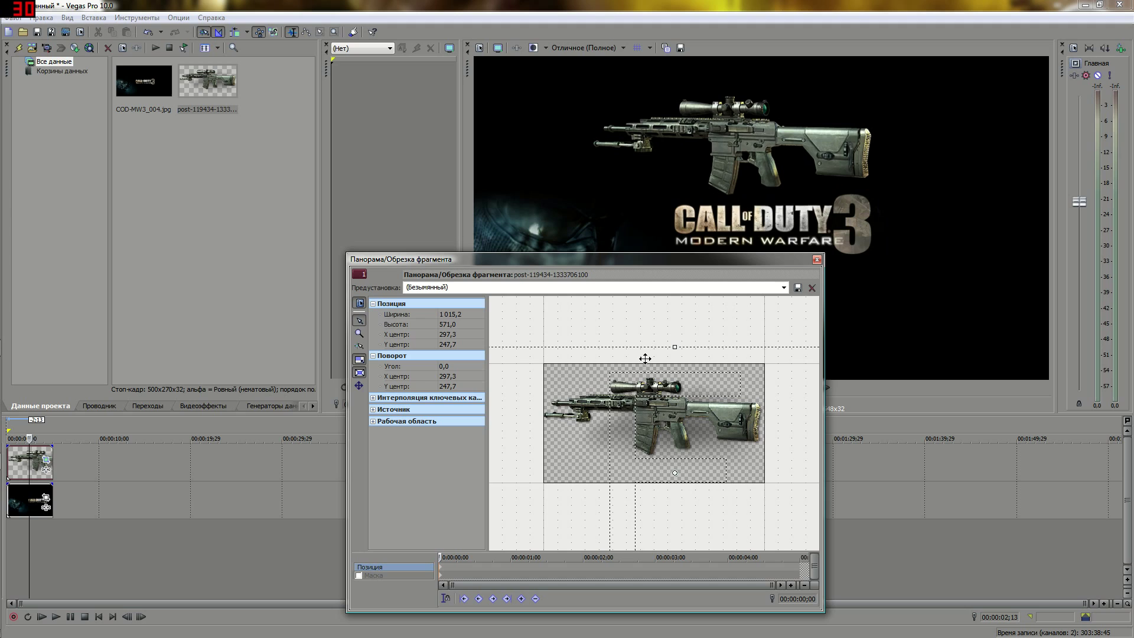
{"action": "left_click_drag", "start_coordinate": [644, 358], "coordinate": [644, 351]}
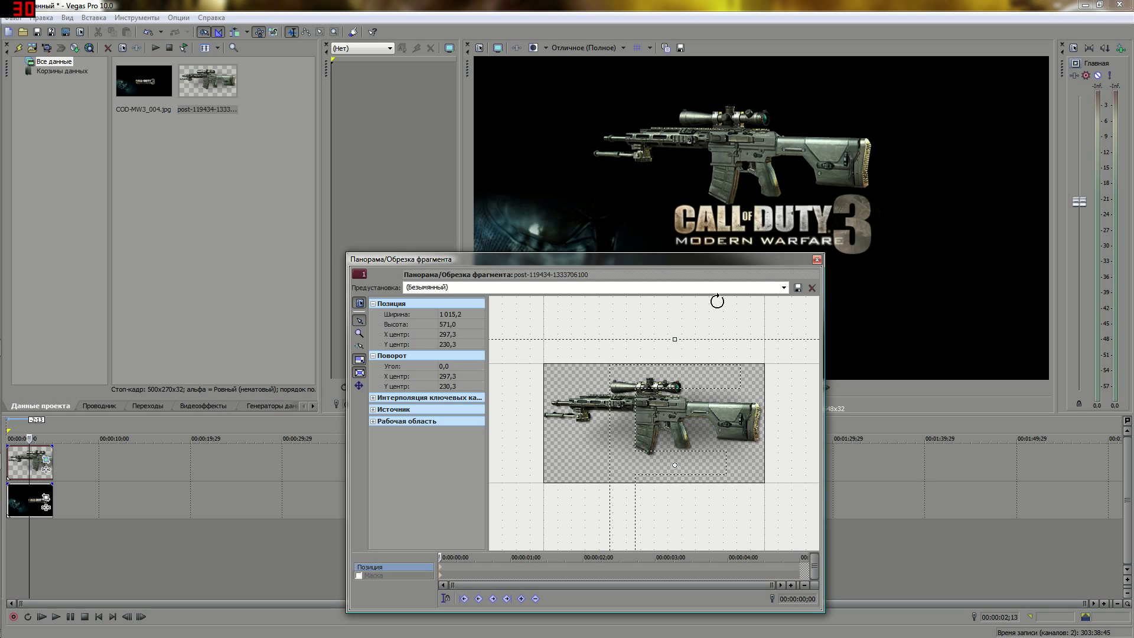
{"action": "left_click", "coordinate": [816, 259]}
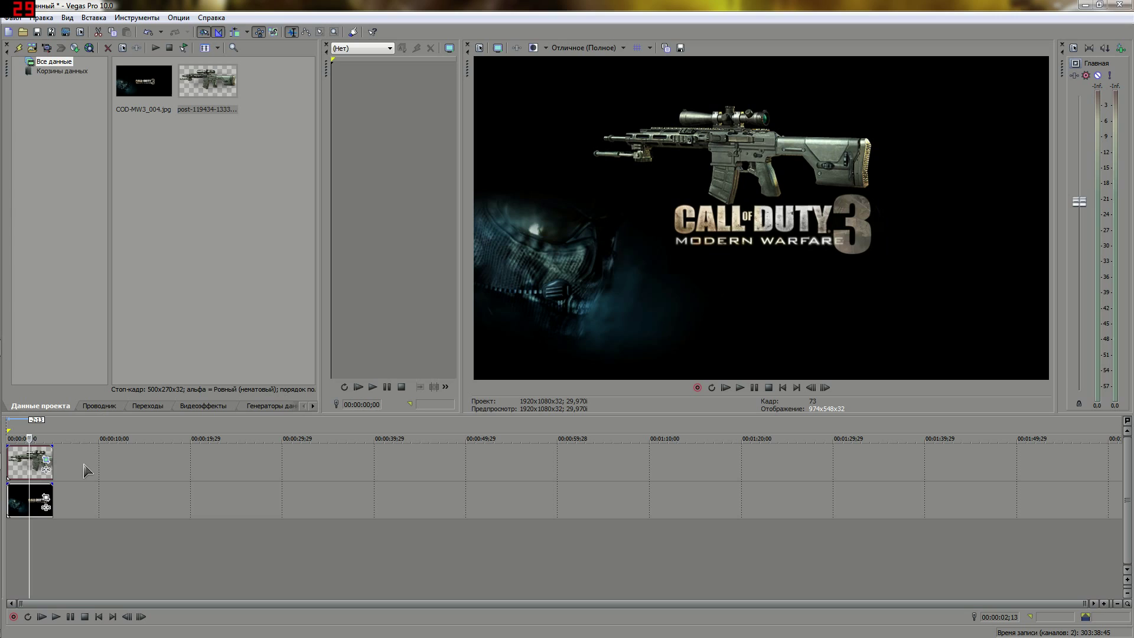
- Insert a video track above the rifle and import hq-wallpapers_ru_abstraction3d_21239_1920x1200 onto it, aligned with the start of the other clips
{"action": "right_click", "coordinate": [124, 461]}
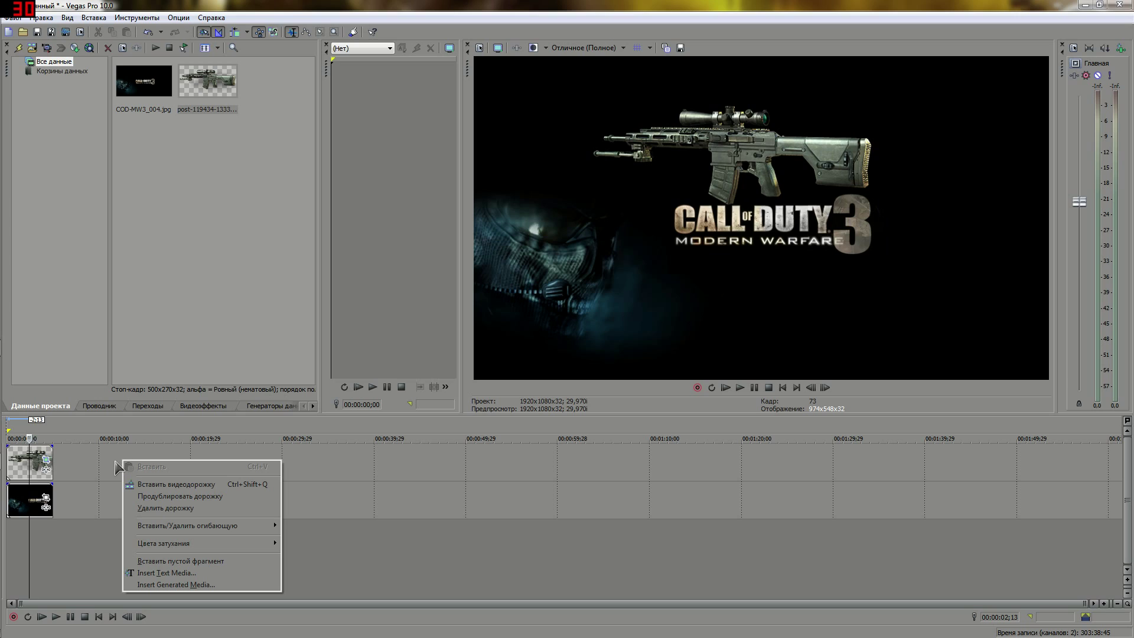
{"action": "left_click", "coordinate": [153, 485]}
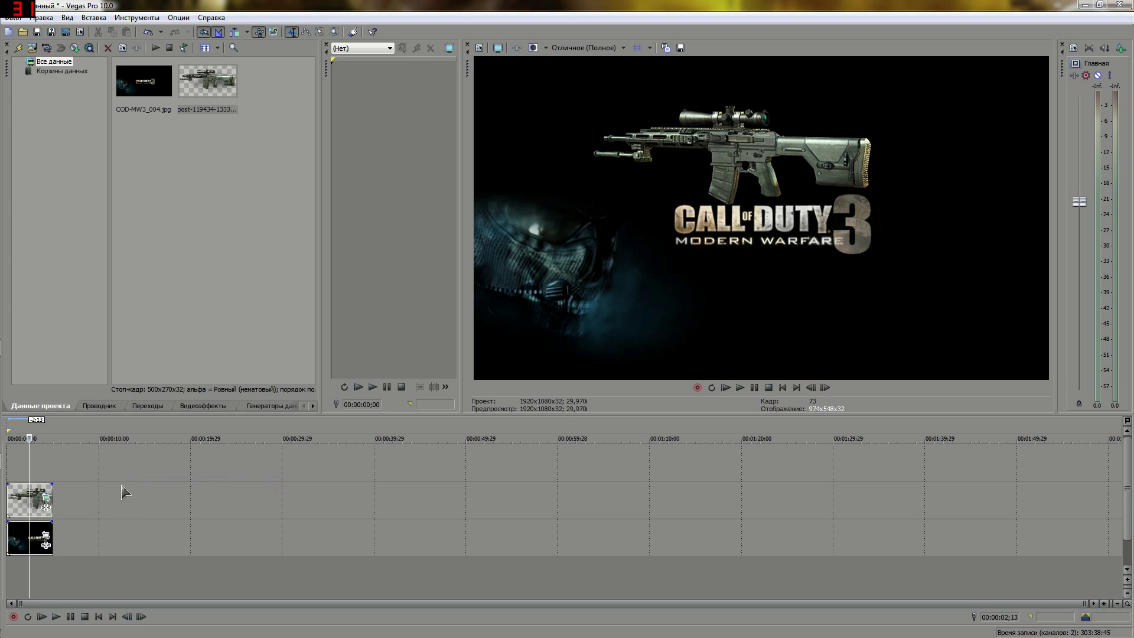
{"action": "left_click", "coordinate": [19, 49]}
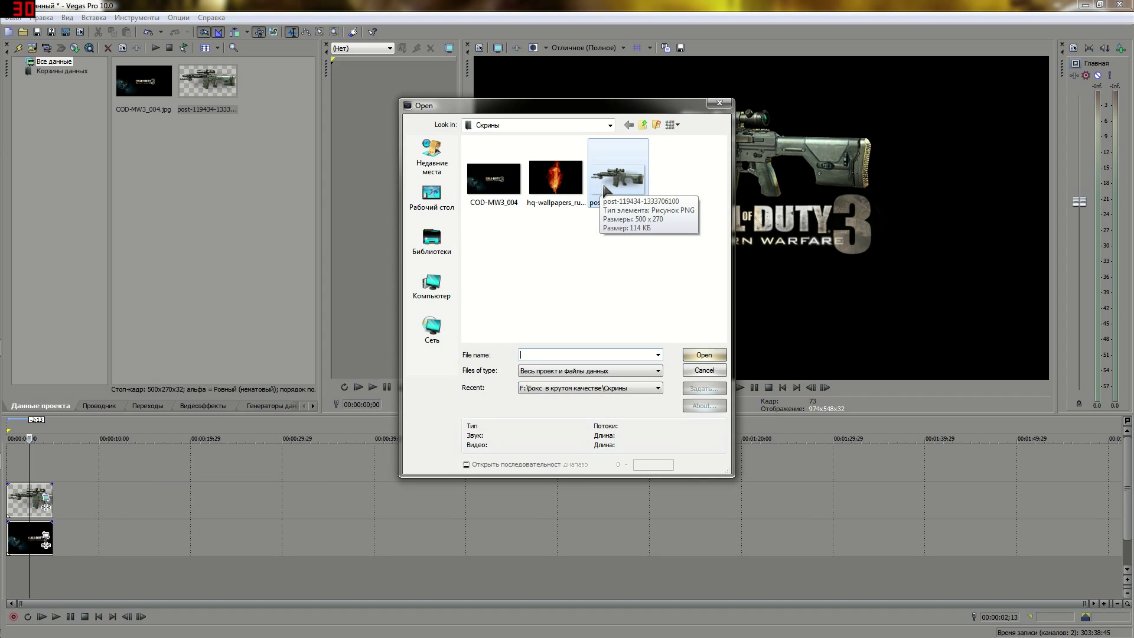
{"action": "left_click", "coordinate": [570, 183]}
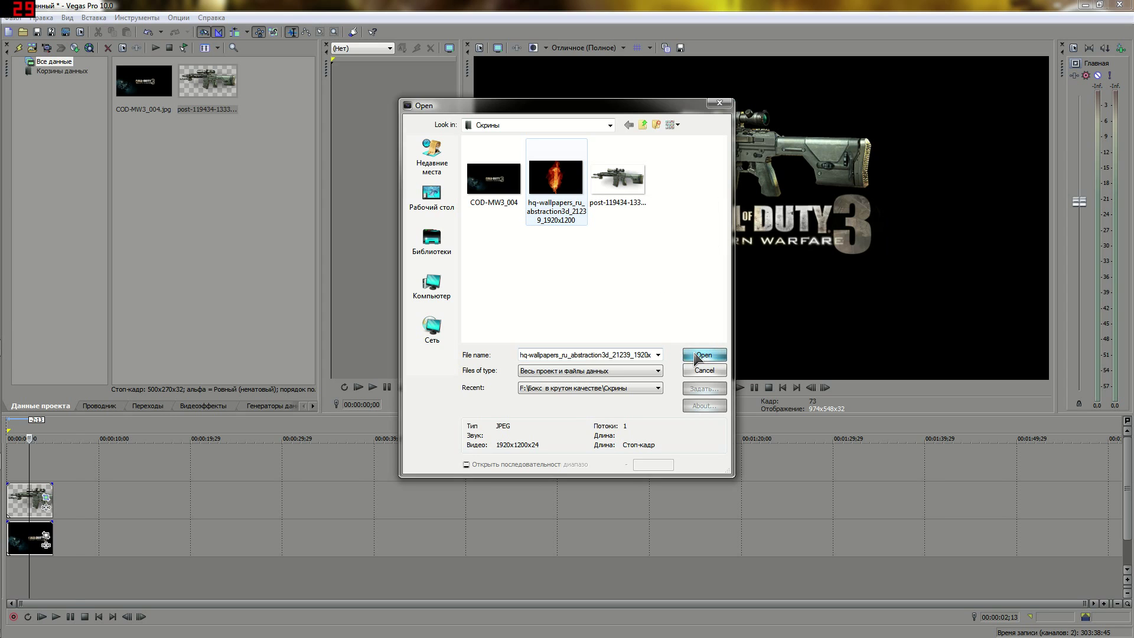
{"action": "left_click", "coordinate": [704, 354]}
{"action": "left_click_drag", "start_coordinate": [39, 471], "coordinate": [16, 470]}
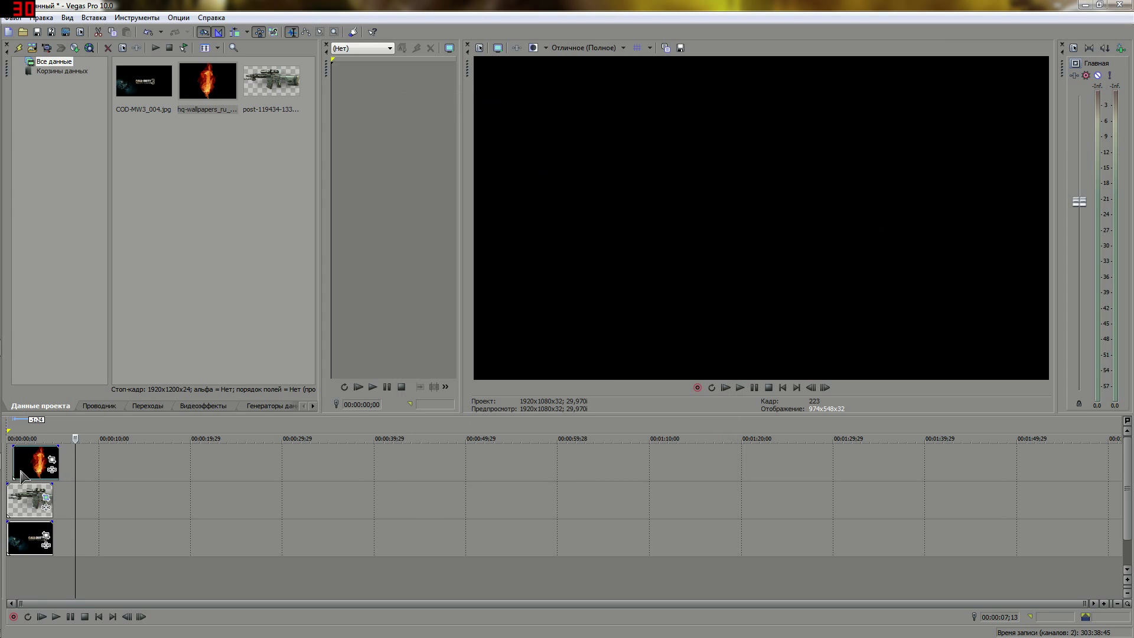
{"action": "left_click", "coordinate": [21, 473]}
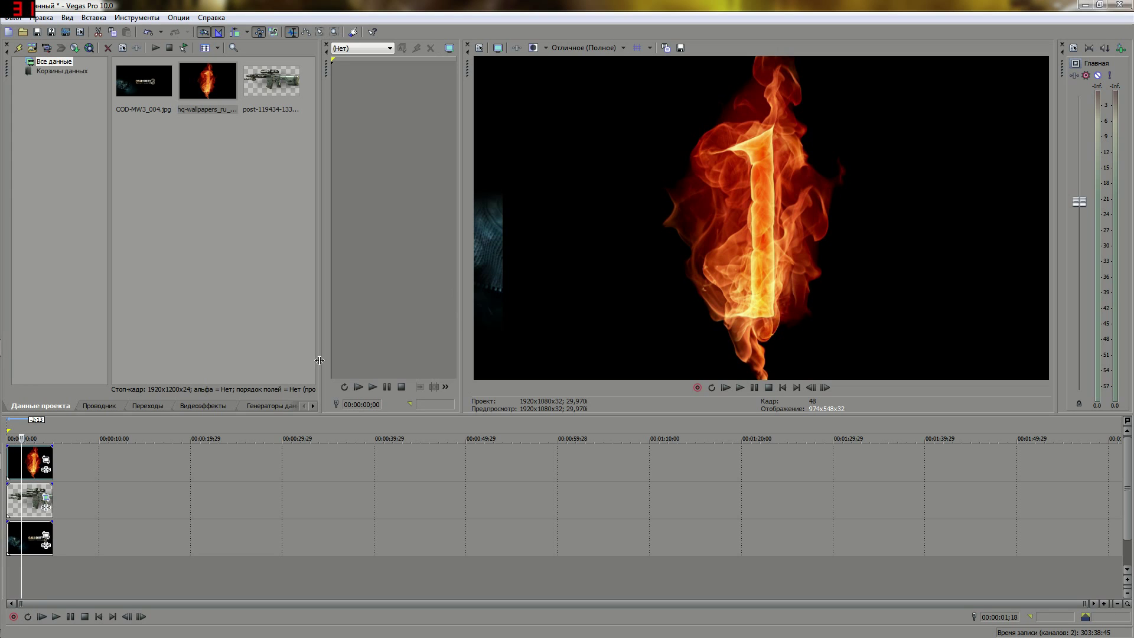
- Apply the 16:9 widescreen TV aspect ratio preset to the burning number 1 clip in Pan/Crop
{"action": "left_click", "coordinate": [45, 461]}
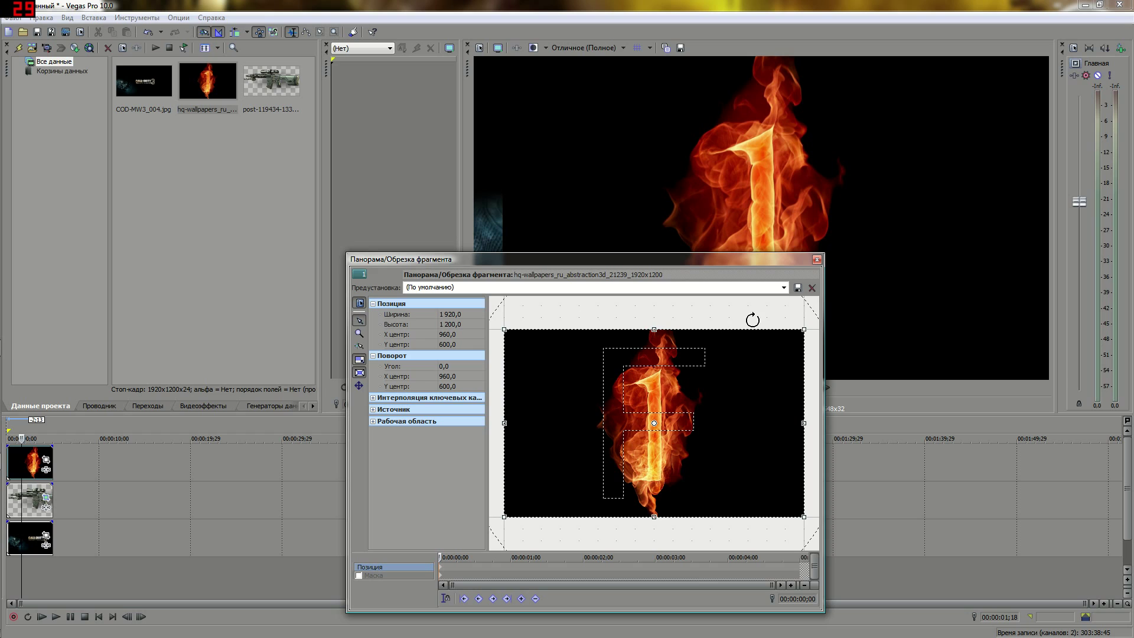
{"action": "left_click", "coordinate": [783, 287]}
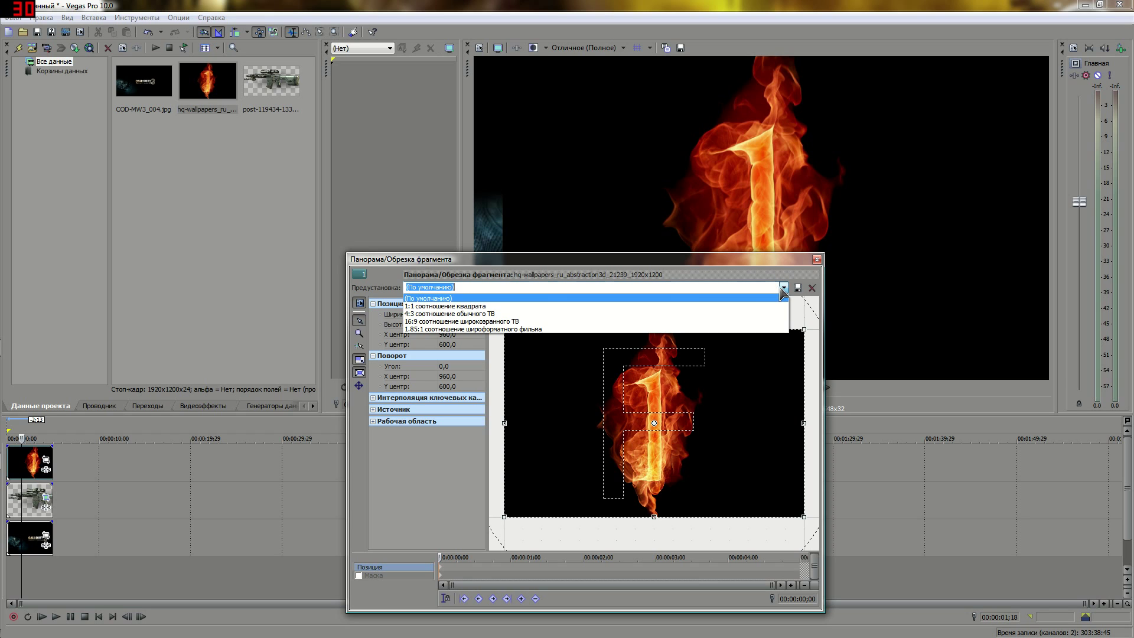
{"action": "left_click", "coordinate": [516, 324]}
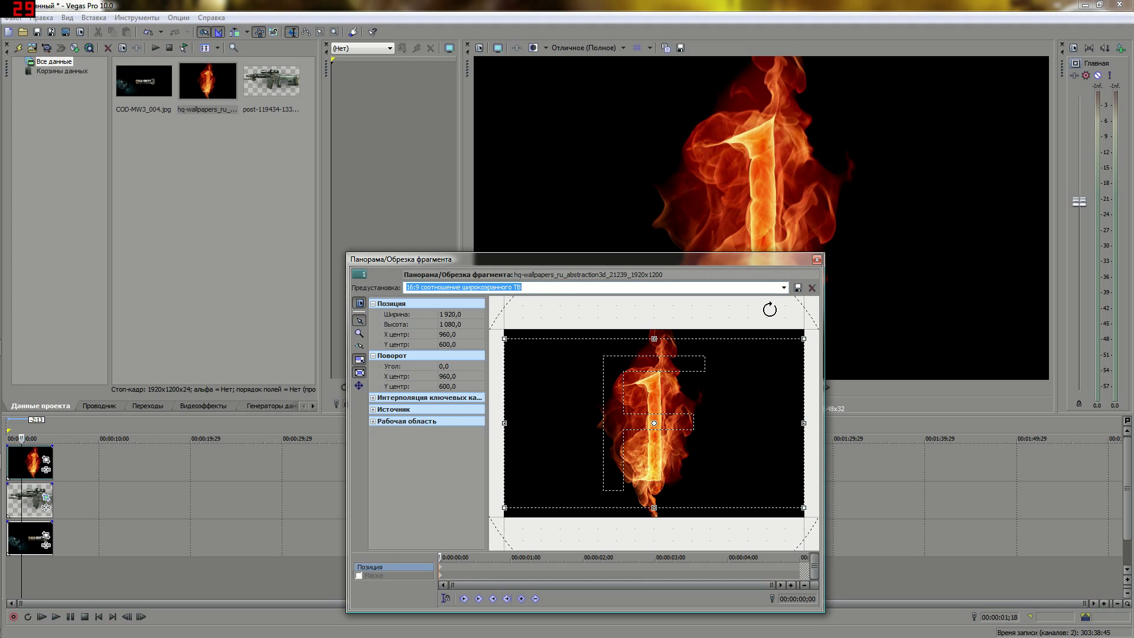
{"action": "left_click", "coordinate": [817, 261]}
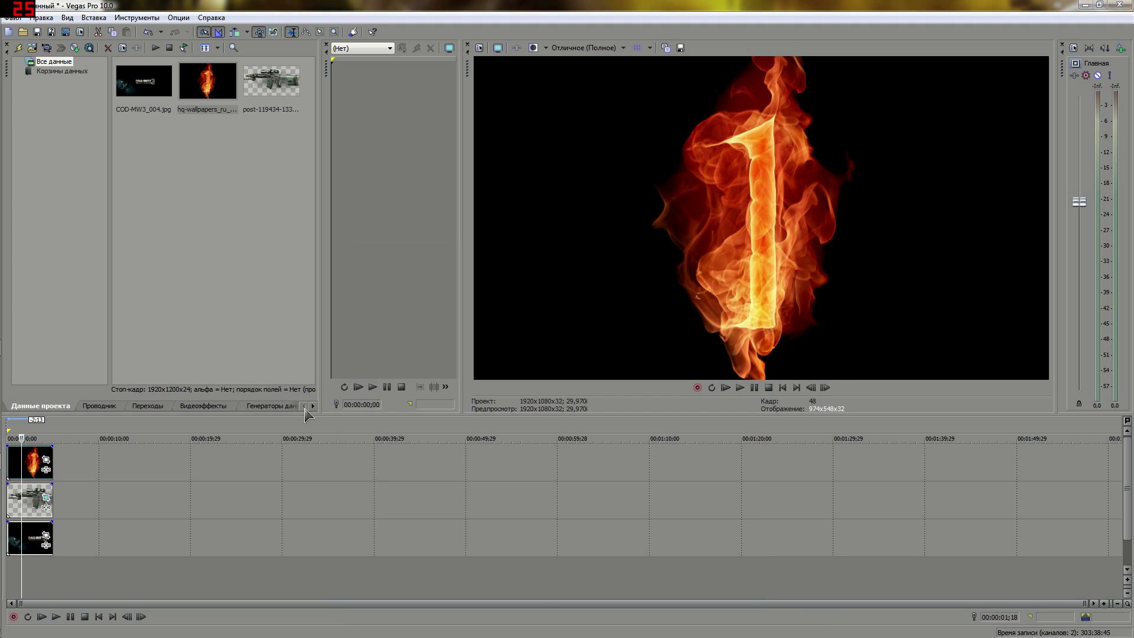
- Reopen Pan/Crop for the burning number 1 clip and enable its mask
{"action": "left_click", "coordinate": [45, 460]}
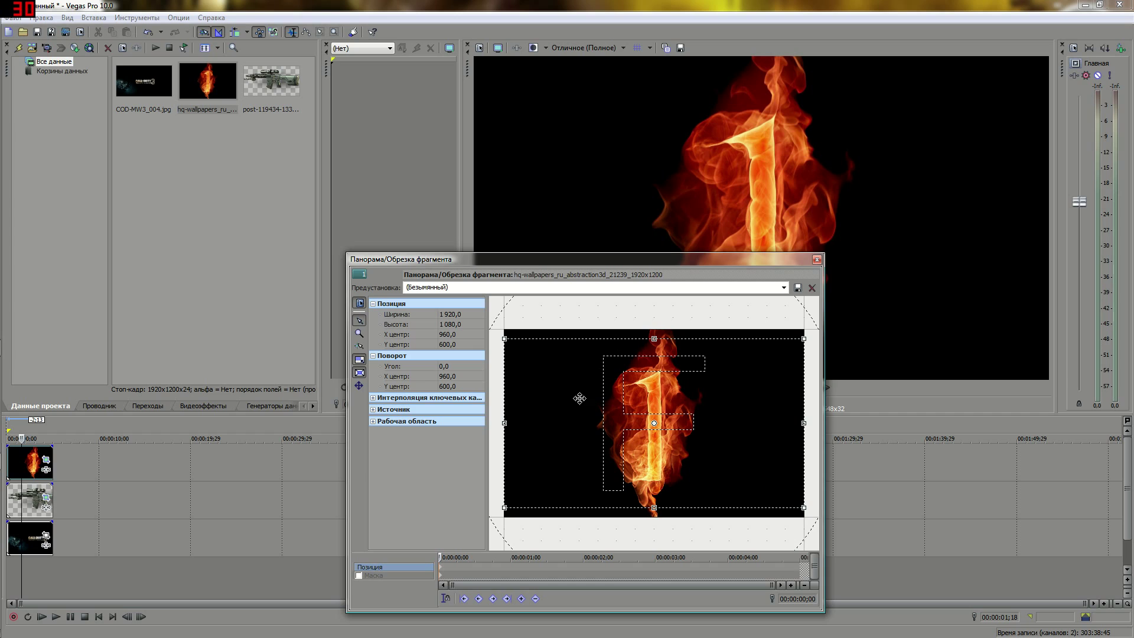
{"action": "left_click", "coordinate": [817, 259]}
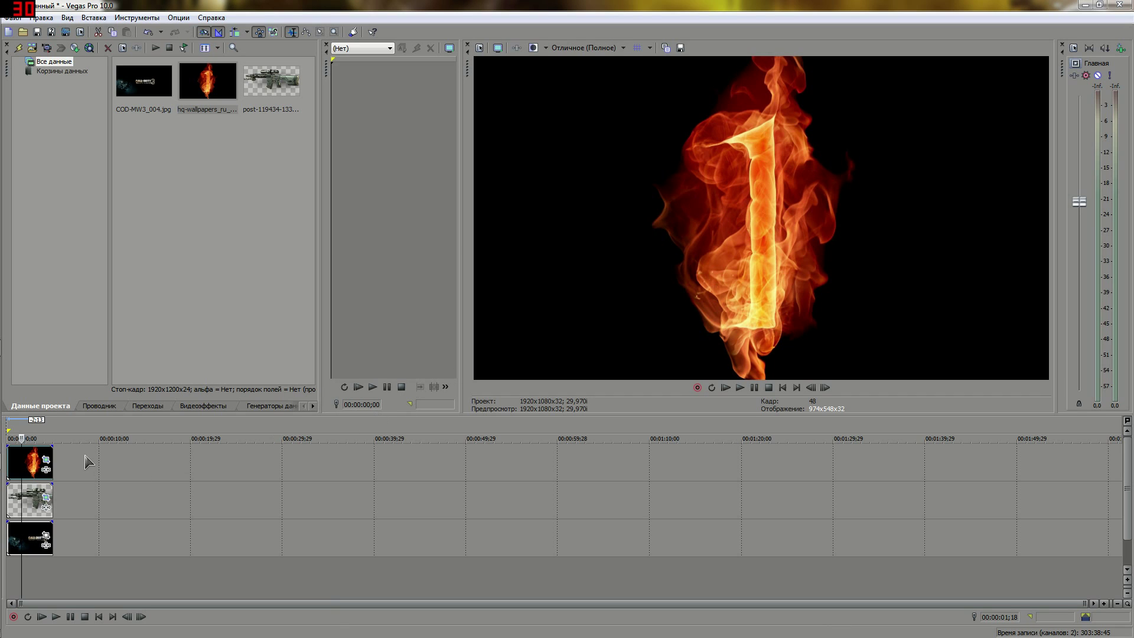
{"action": "left_click", "coordinate": [47, 462]}
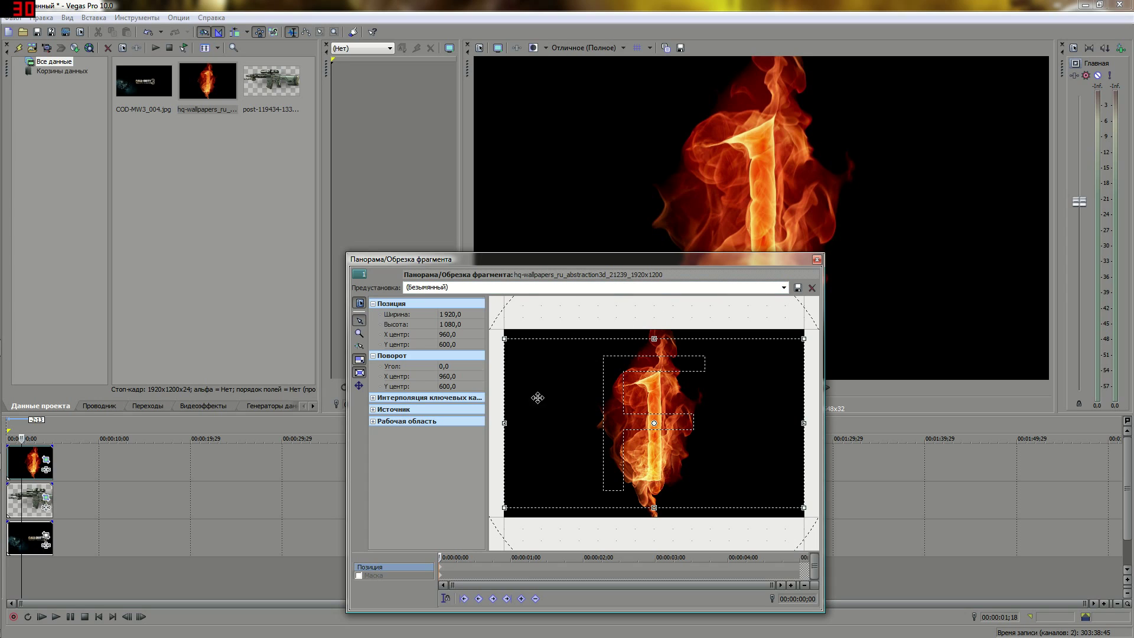
{"action": "left_click", "coordinate": [358, 575]}
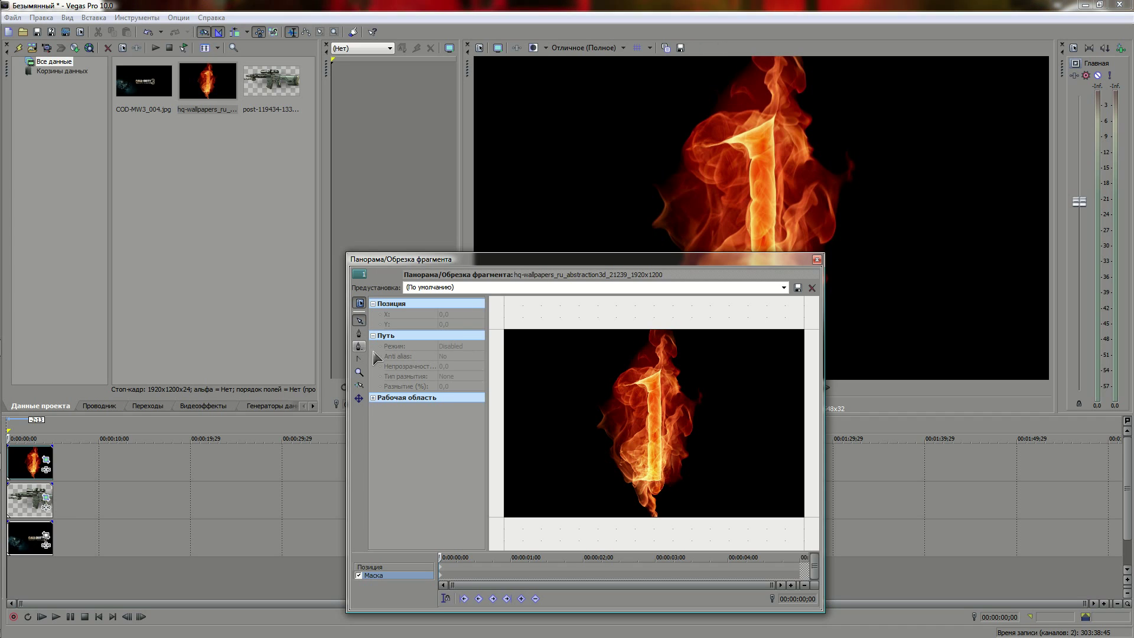
- Examine the burning number 1 up close in the mask editor, framing its upper flames
{"action": "mouse_move", "coordinate": [603, 400]}
{"action": "left_mouse_down"}
{"action": "mouse_move", "coordinate": [612, 380]}
{"action": "mouse_move", "coordinate": [597, 408]}
{"action": "mouse_move", "coordinate": [619, 411]}
{"action": "left_mouse_up"}
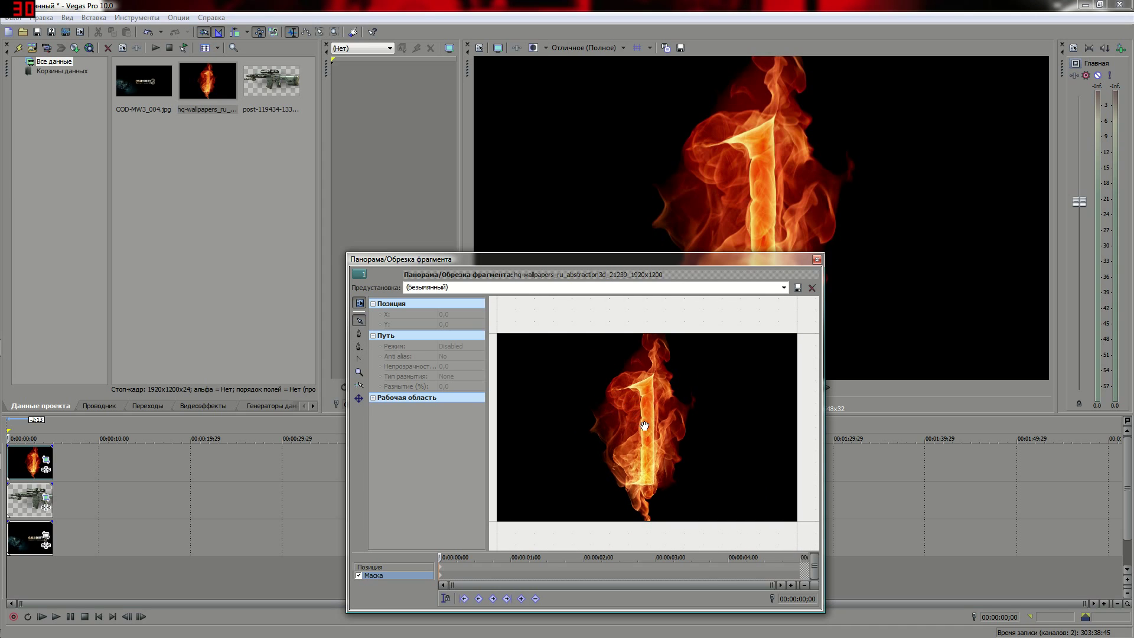
{"action": "scroll", "coordinate": [641, 423], "scroll_direction": "up", "scroll_amount": 5}
{"action": "scroll", "coordinate": [644, 430], "scroll_direction": "down", "scroll_amount": 5}
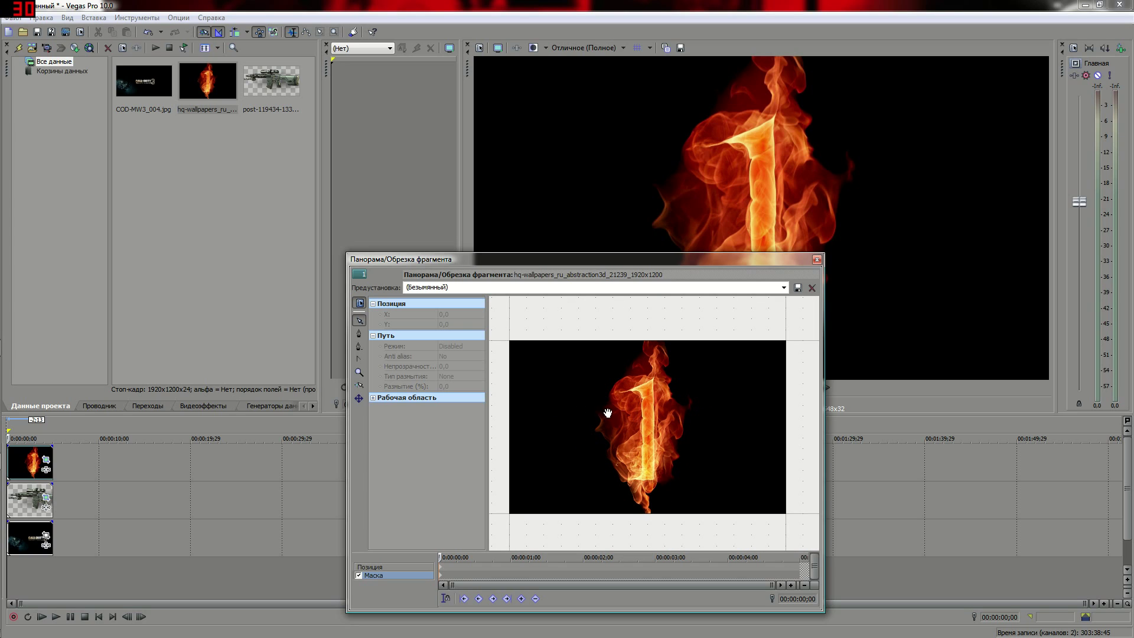
{"action": "scroll", "coordinate": [596, 420], "scroll_direction": "up", "scroll_amount": 6}
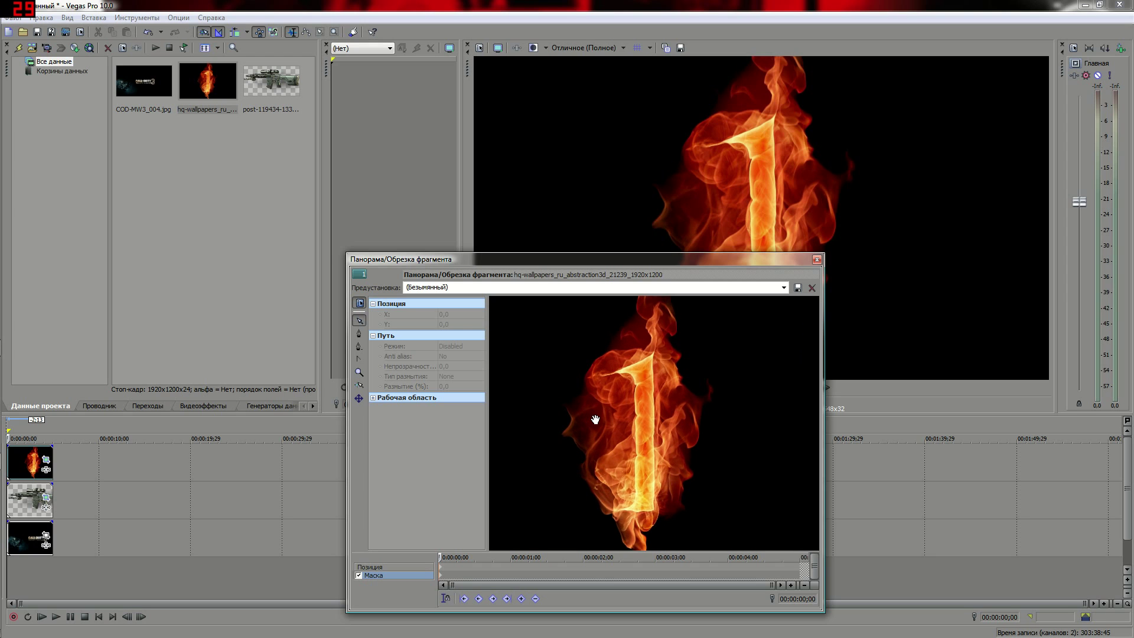
{"action": "scroll", "coordinate": [595, 419], "scroll_direction": "up", "scroll_amount": 2}
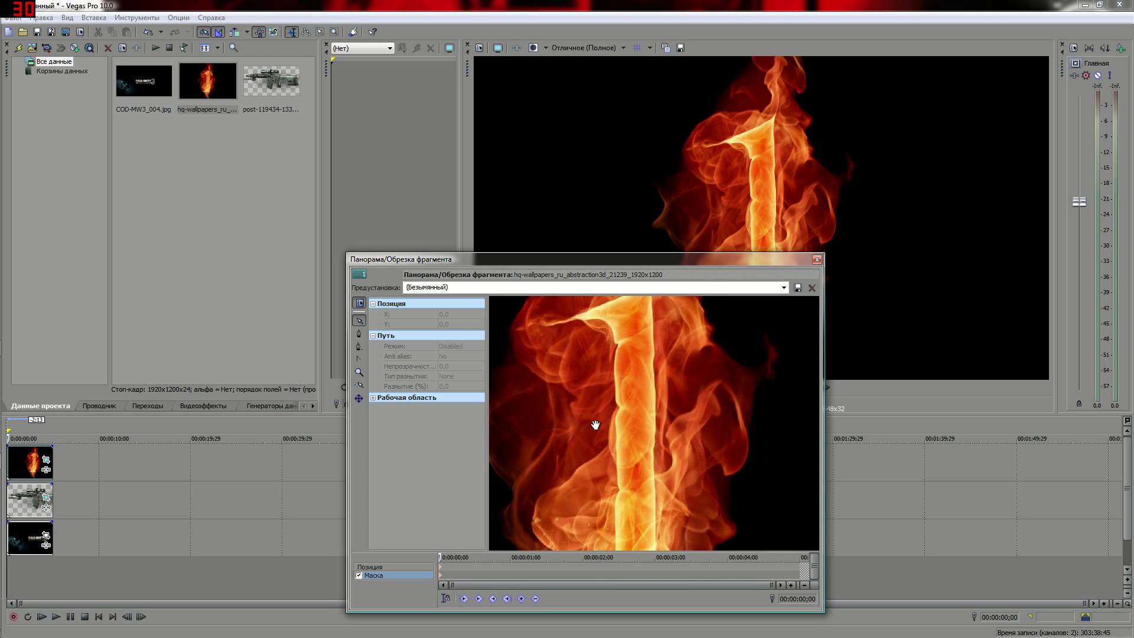
{"action": "scroll", "coordinate": [595, 425], "scroll_direction": "down", "scroll_amount": 5}
{"action": "scroll", "coordinate": [592, 447], "scroll_direction": "up", "scroll_amount": 4}
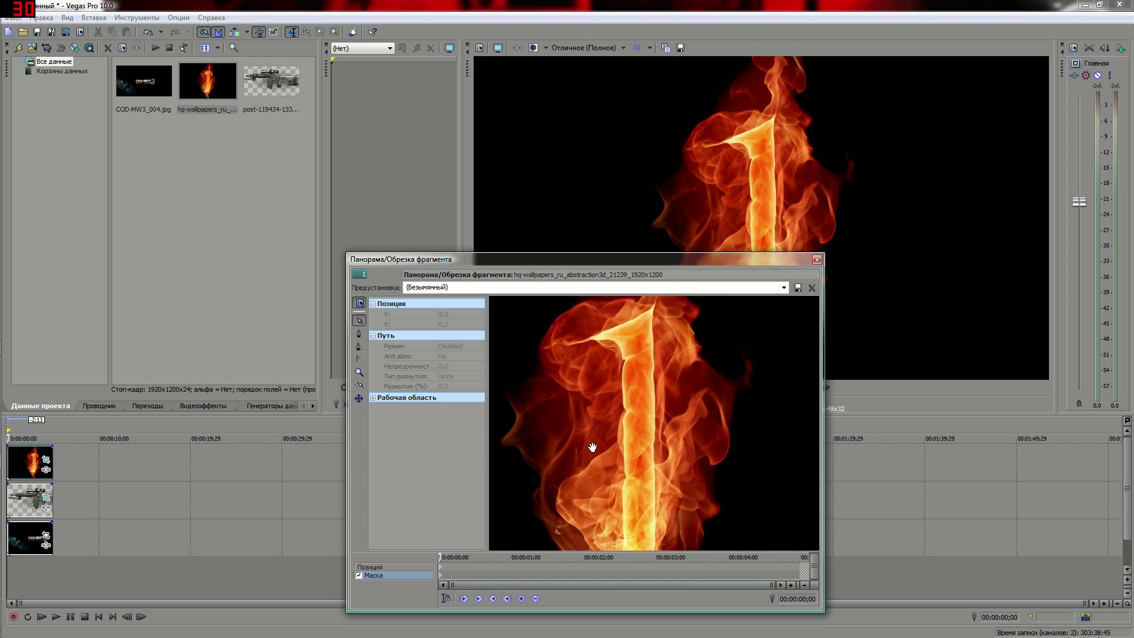
{"action": "scroll", "coordinate": [591, 450], "scroll_direction": "down", "scroll_amount": 3}
{"action": "scroll", "coordinate": [590, 459], "scroll_direction": "up", "scroll_amount": 2}
{"action": "scroll", "coordinate": [592, 466], "scroll_direction": "down", "scroll_amount": 2}
{"action": "scroll", "coordinate": [592, 468], "scroll_direction": "up", "scroll_amount": 1}
{"action": "scroll", "coordinate": [590, 471], "scroll_direction": "down", "scroll_amount": 1}
{"action": "scroll", "coordinate": [589, 473], "scroll_direction": "up", "scroll_amount": 1}
{"action": "scroll", "coordinate": [591, 480], "scroll_direction": "down", "scroll_amount": 2}
{"action": "scroll", "coordinate": [591, 483], "scroll_direction": "up", "scroll_amount": 1}
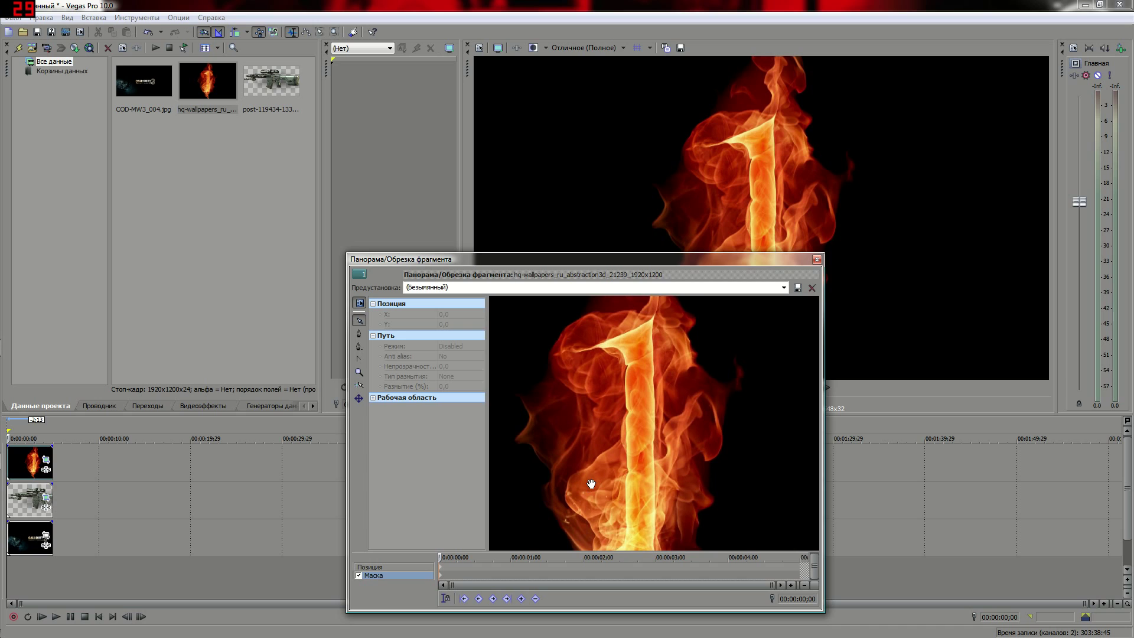
{"action": "left_click_drag", "start_coordinate": [628, 451], "coordinate": [670, 520]}
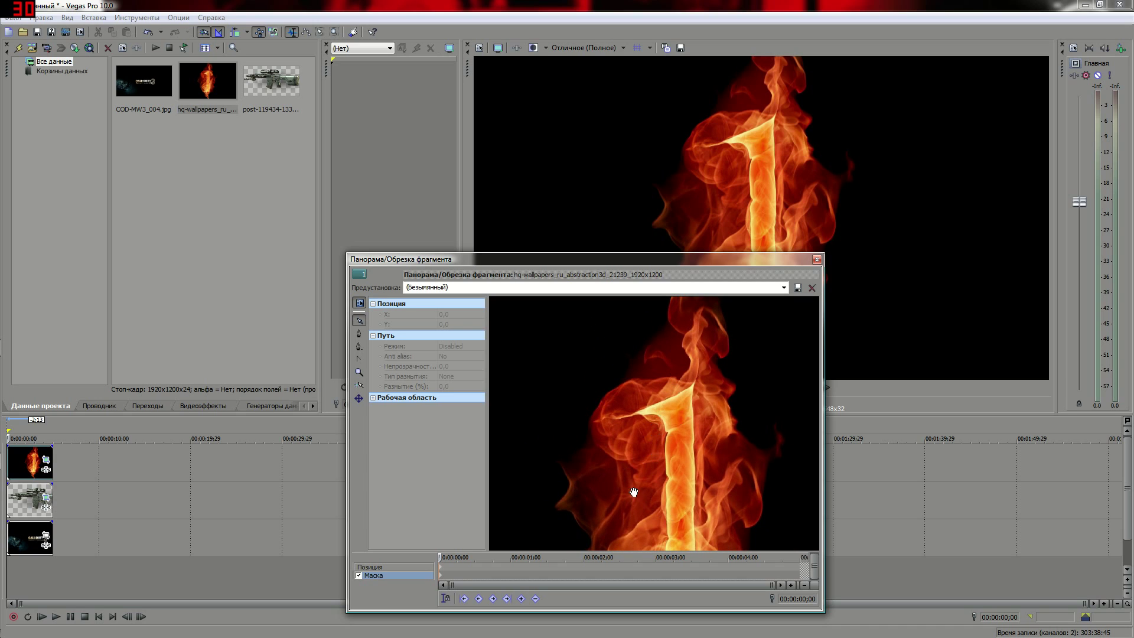
{"action": "left_click", "coordinate": [360, 335]}
{"action": "left_click", "coordinate": [701, 312]}
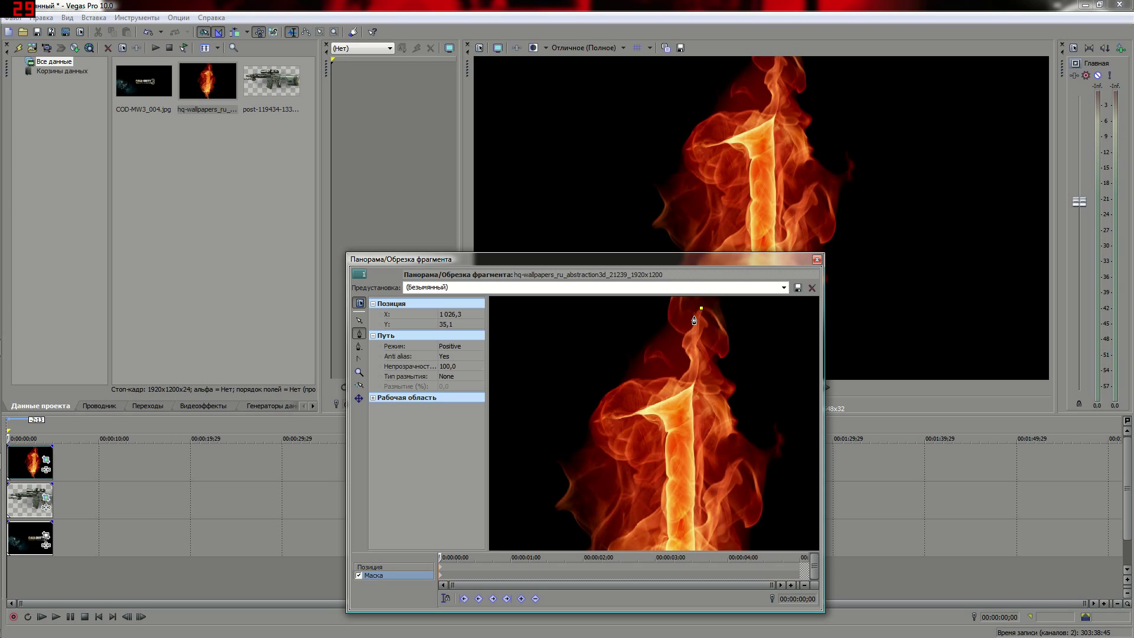
{"action": "left_click", "coordinate": [692, 329]}
{"action": "left_click", "coordinate": [682, 345]}
{"action": "left_click", "coordinate": [684, 353]}
{"action": "left_click", "coordinate": [685, 373]}
{"action": "left_click", "coordinate": [666, 376]}
{"action": "left_click", "coordinate": [652, 378]}
{"action": "left_click", "coordinate": [632, 381]}
{"action": "left_click", "coordinate": [610, 391]}
{"action": "left_click", "coordinate": [591, 422]}
{"action": "left_click", "coordinate": [633, 433]}
{"action": "left_click", "coordinate": [662, 449]}
{"action": "left_click", "coordinate": [638, 481]}
{"action": "left_click", "coordinate": [611, 497]}
{"action": "left_click", "coordinate": [589, 483]}
{"action": "left_click", "coordinate": [358, 348]}
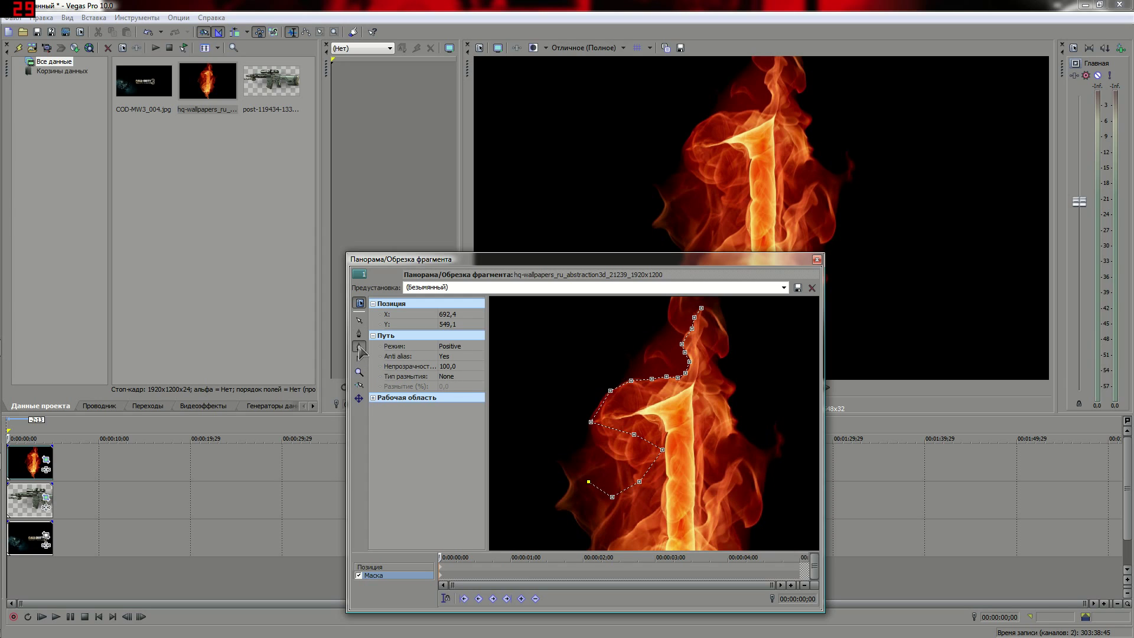
{"action": "key", "text": "ctrl+z"}
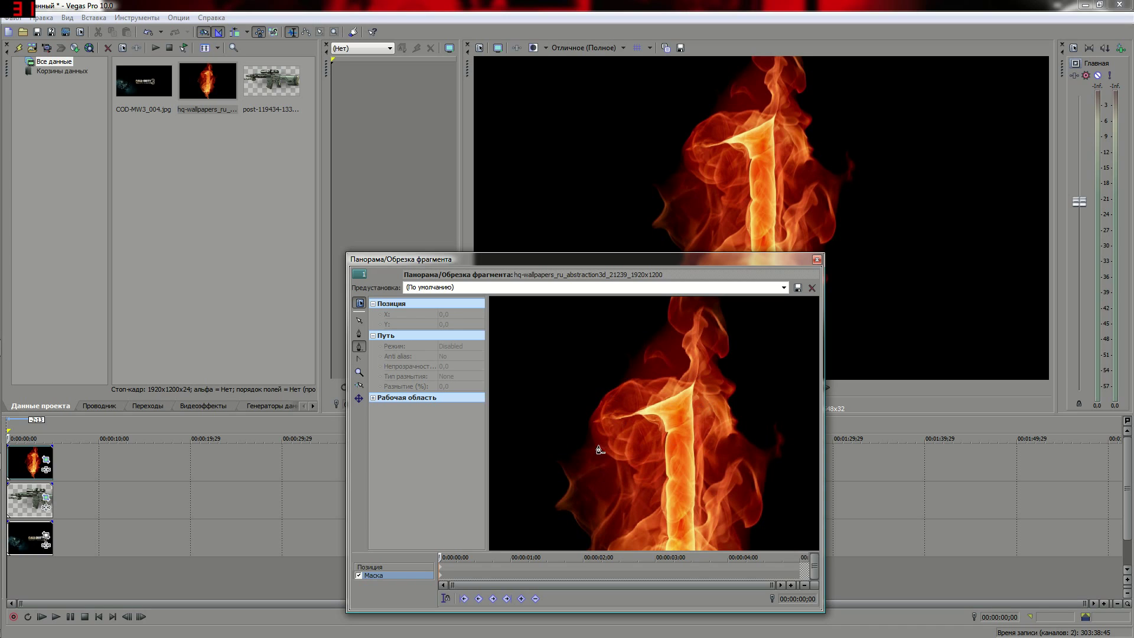
- Start a mask path at the flame's tip and trace anchors down the left edge of the fire to below mid-height
{"action": "left_click", "coordinate": [359, 334]}
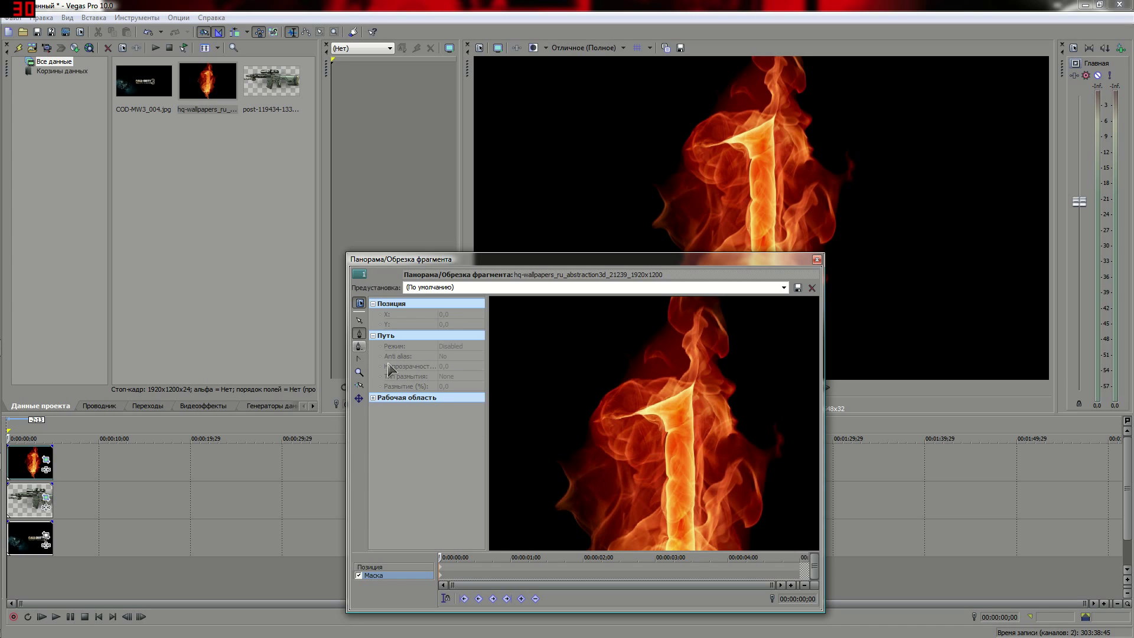
{"action": "left_click", "coordinate": [703, 305]}
{"action": "left_click", "coordinate": [693, 317]}
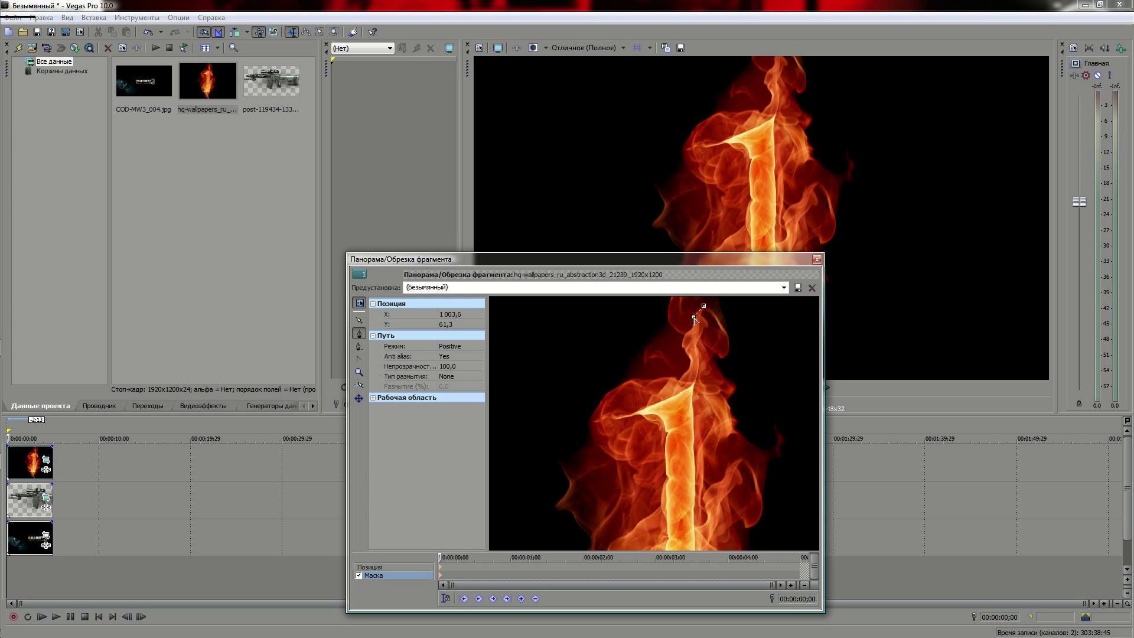
{"action": "left_click", "coordinate": [691, 326]}
{"action": "left_click", "coordinate": [683, 338]}
{"action": "left_click", "coordinate": [683, 346]}
{"action": "left_click", "coordinate": [690, 360]}
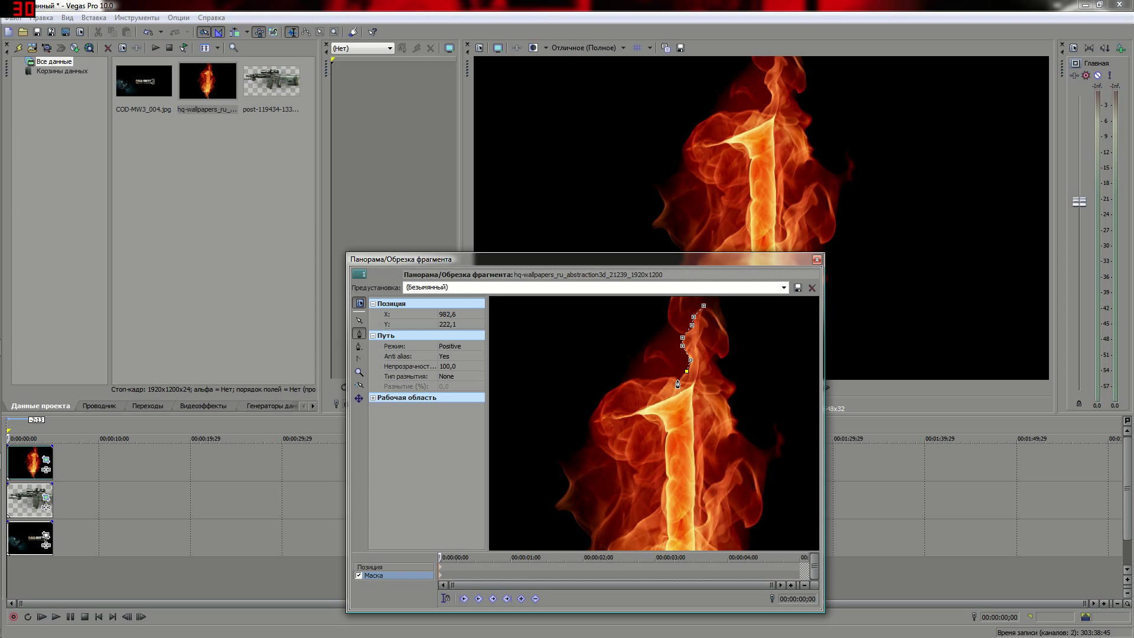
{"action": "left_click", "coordinate": [676, 376]}
{"action": "left_click", "coordinate": [655, 378]}
{"action": "left_click", "coordinate": [609, 392]}
{"action": "left_click", "coordinate": [596, 408]}
{"action": "left_click", "coordinate": [588, 430]}
{"action": "left_click", "coordinate": [594, 447]}
{"action": "left_click", "coordinate": [615, 460]}
{"action": "left_click", "coordinate": [617, 476]}
{"action": "left_click", "coordinate": [619, 498]}
{"action": "left_click", "coordinate": [608, 516]}
{"action": "left_click", "coordinate": [592, 537]}
- Continue the mask path with anchors along the lower left edge of the fire towards its bottom tip
{"action": "left_click", "coordinate": [359, 320]}
{"action": "left_click_drag", "start_coordinate": [662, 435], "coordinate": [653, 329]}
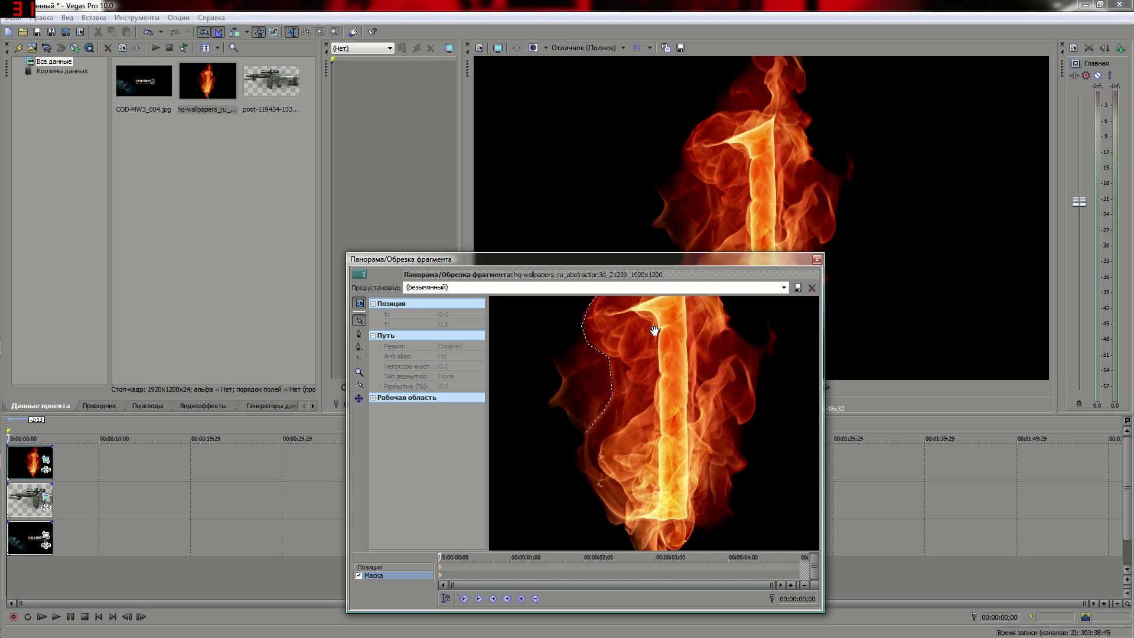
{"action": "left_click_drag", "start_coordinate": [653, 436], "coordinate": [660, 399]}
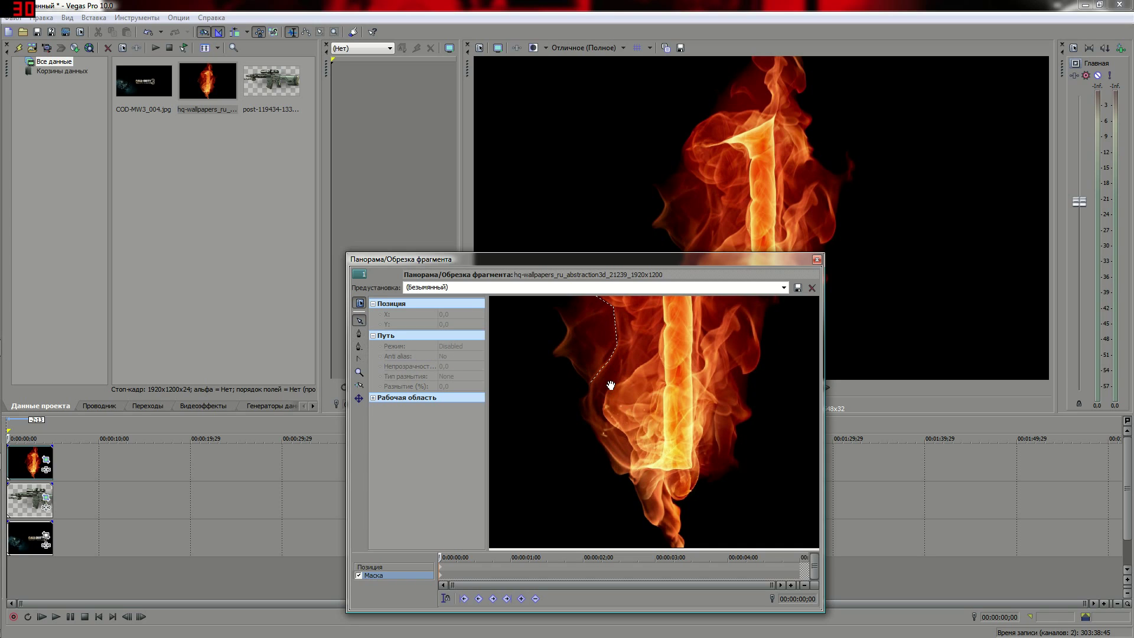
{"action": "left_click", "coordinate": [360, 323]}
{"action": "mouse_move", "coordinate": [618, 400]}
{"action": "left_mouse_down"}
{"action": "mouse_move", "coordinate": [632, 380]}
{"action": "mouse_move", "coordinate": [628, 435]}
{"action": "mouse_move", "coordinate": [634, 358]}
{"action": "mouse_move", "coordinate": [627, 389]}
{"action": "left_mouse_up"}
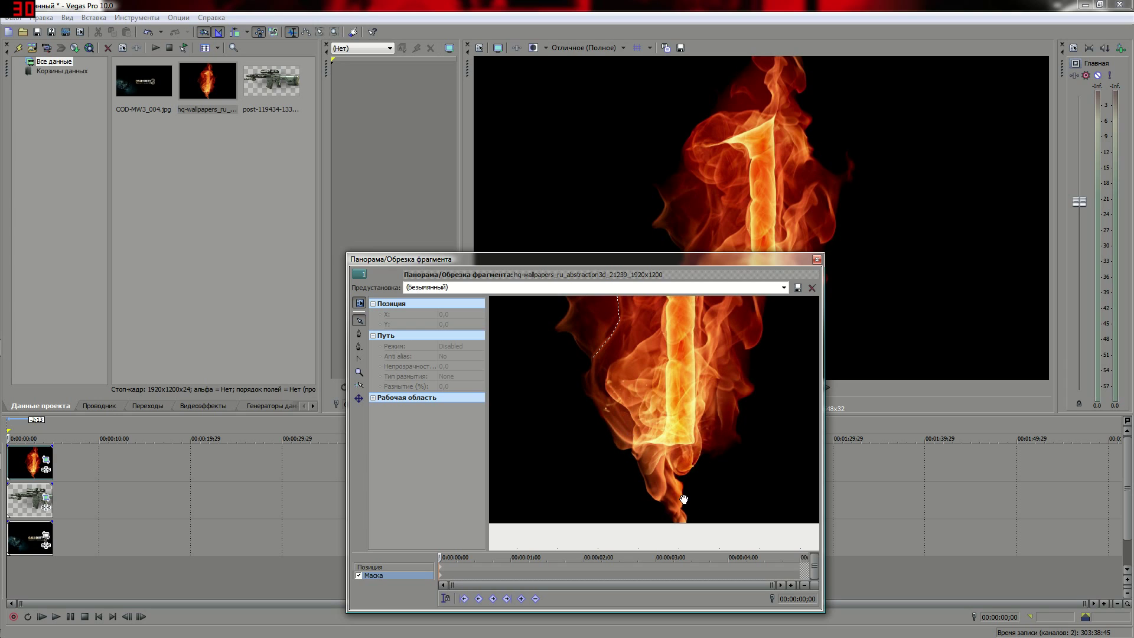
{"action": "left_click", "coordinate": [358, 333]}
{"action": "left_click", "coordinate": [593, 359]}
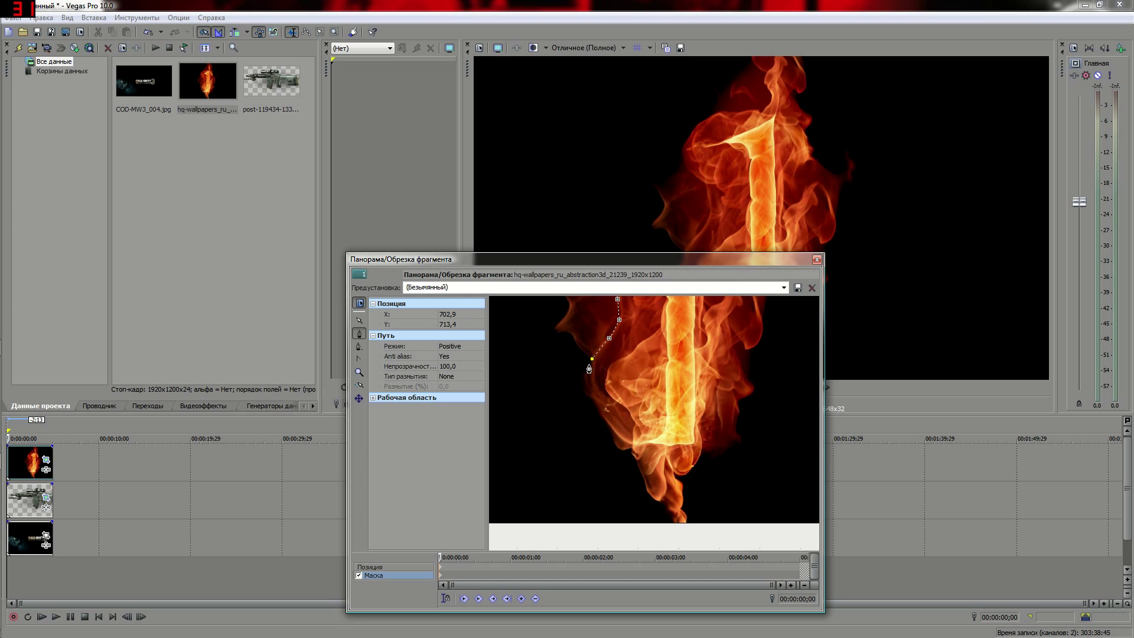
{"action": "left_click", "coordinate": [586, 372]}
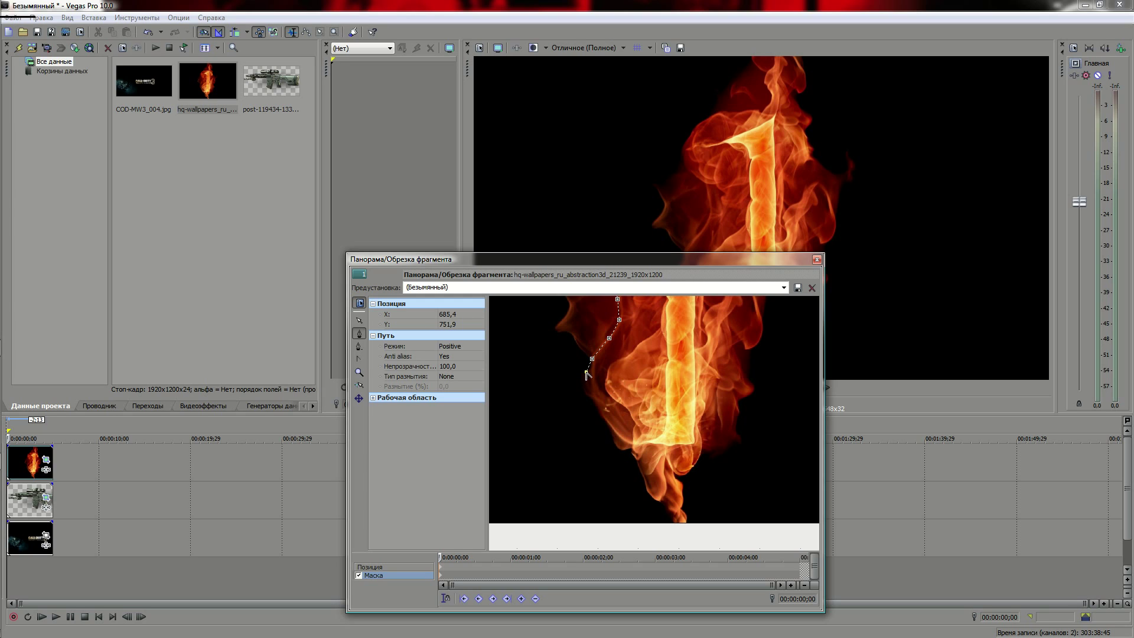
{"action": "left_click", "coordinate": [583, 381]}
{"action": "left_click", "coordinate": [587, 396]}
{"action": "left_click", "coordinate": [596, 405]}
{"action": "left_click", "coordinate": [603, 420]}
{"action": "left_click", "coordinate": [611, 433]}
{"action": "left_click", "coordinate": [614, 446]}
{"action": "left_click", "coordinate": [628, 450]}
{"action": "left_click", "coordinate": [637, 467]}
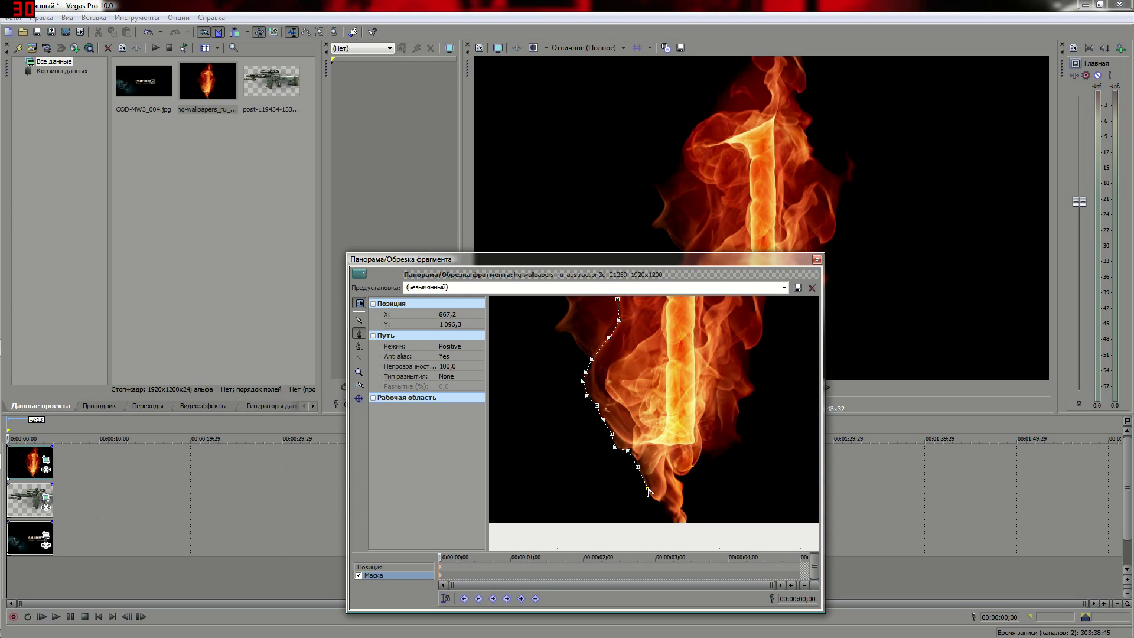
- Trace mask anchors around the fire's bottom tip and up its lower right edge to about X 1206, Y 591
{"action": "left_click", "coordinate": [665, 502]}
{"action": "left_click", "coordinate": [698, 463]}
{"action": "left_click", "coordinate": [702, 451]}
{"action": "left_click", "coordinate": [696, 426]}
{"action": "left_click", "coordinate": [706, 410]}
{"action": "left_click", "coordinate": [720, 378]}
{"action": "left_click", "coordinate": [721, 364]}
{"action": "left_click", "coordinate": [732, 355]}
{"action": "left_click", "coordinate": [731, 335]}
- Trace the remaining right edge of the fire upward and close the mask path at its starting anchor on the flame's tip
{"action": "left_click", "coordinate": [359, 320]}
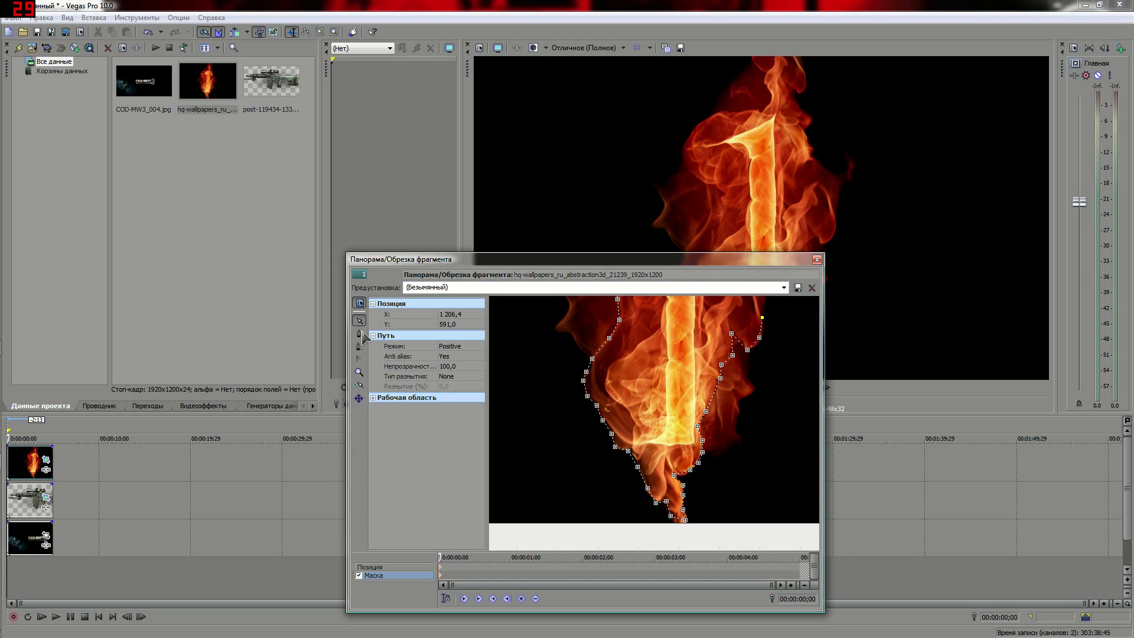
{"action": "left_click", "coordinate": [661, 343]}
{"action": "left_click_drag", "start_coordinate": [662, 343], "coordinate": [653, 528]}
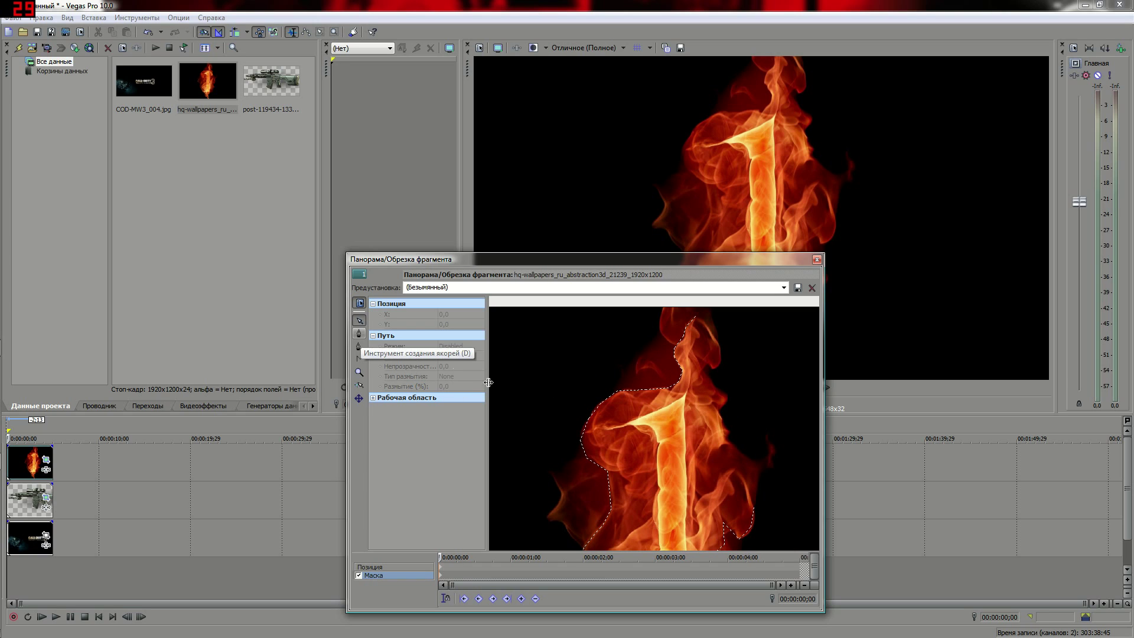
{"action": "left_click", "coordinate": [359, 334]}
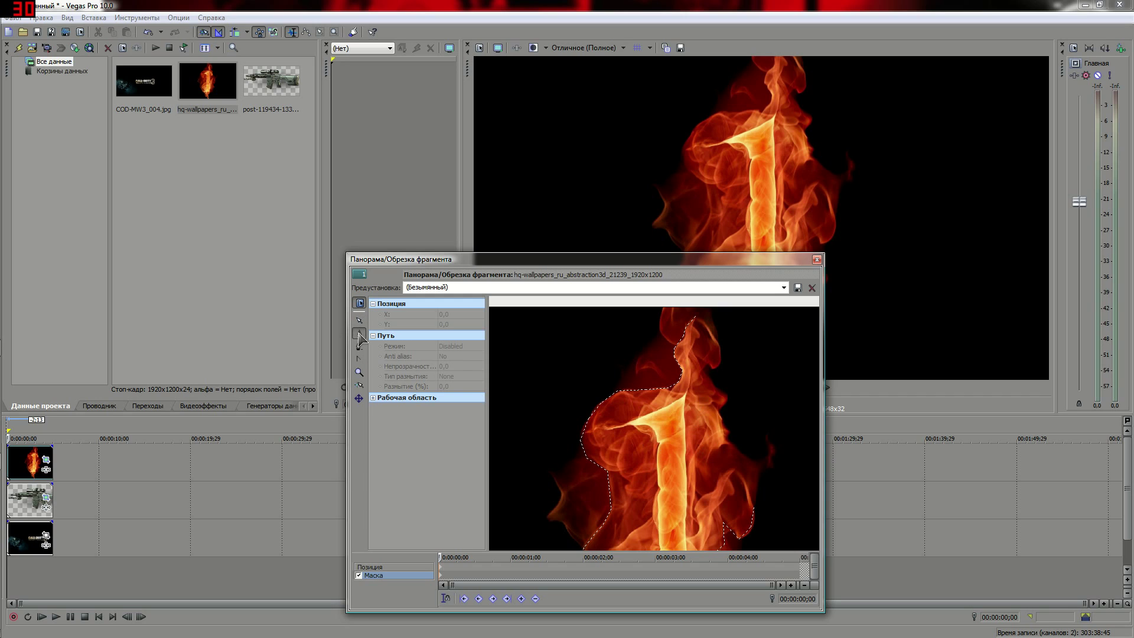
{"action": "left_click", "coordinate": [753, 507]}
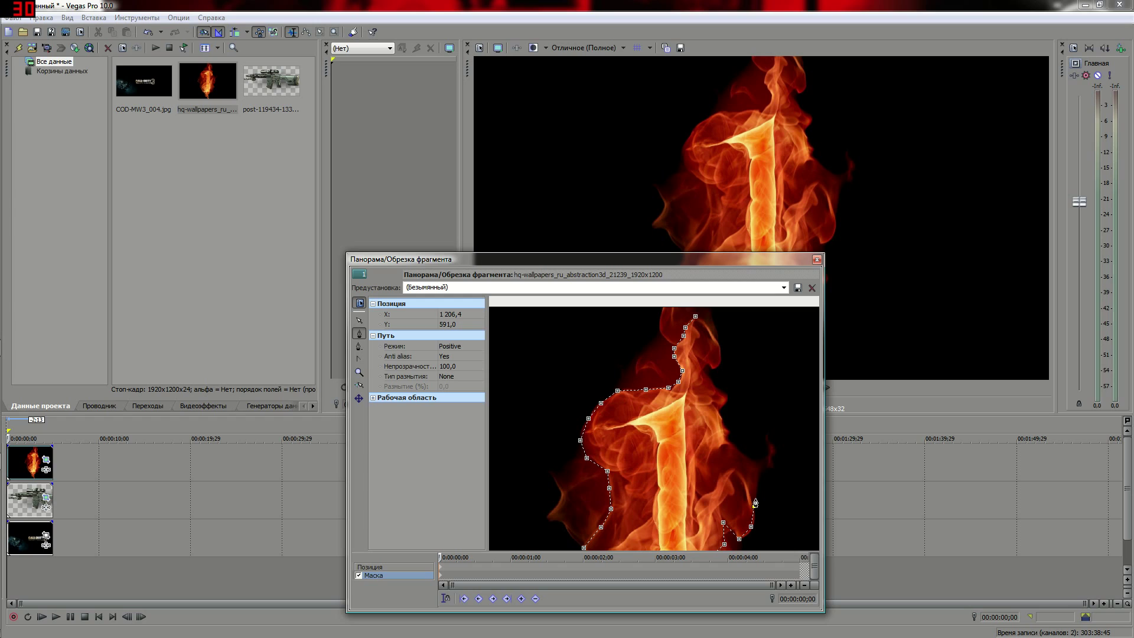
{"action": "left_click", "coordinate": [756, 493]}
{"action": "left_click", "coordinate": [751, 465]}
{"action": "left_click", "coordinate": [738, 453]}
{"action": "left_click", "coordinate": [729, 442]}
{"action": "left_click", "coordinate": [723, 409]}
{"action": "left_click", "coordinate": [708, 382]}
{"action": "left_click", "coordinate": [702, 369]}
{"action": "left_click", "coordinate": [720, 366]}
{"action": "left_click", "coordinate": [720, 346]}
{"action": "left_click", "coordinate": [708, 329]}
{"action": "left_click", "coordinate": [695, 318]}
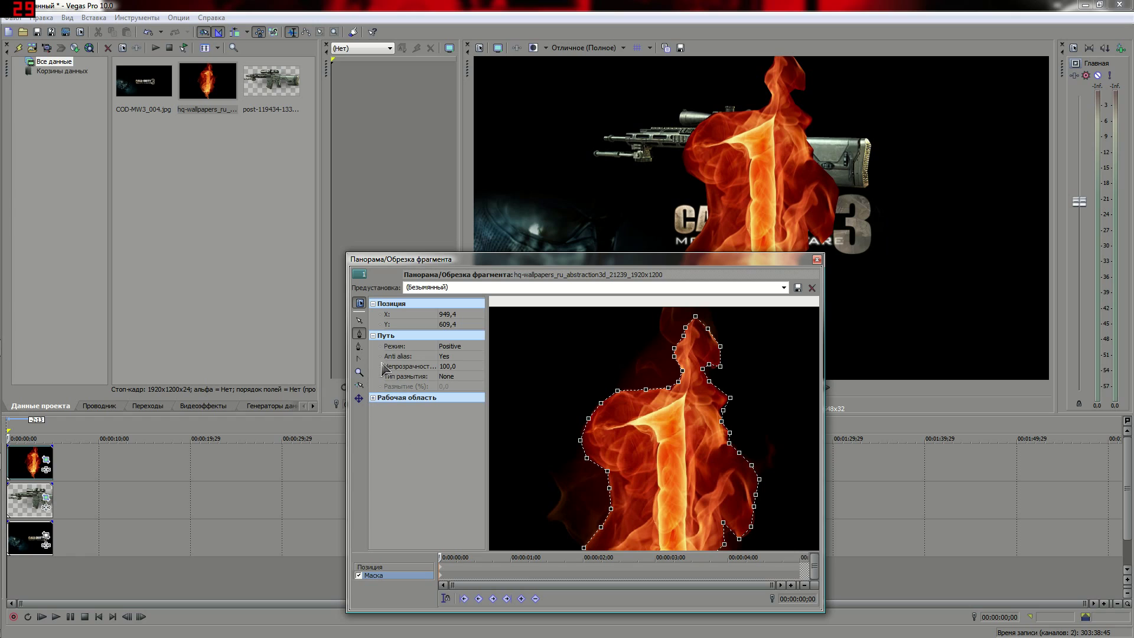
- Try the Disabled and Negative modes on the mask path, ending with Positive
{"action": "left_click", "coordinate": [359, 321]}
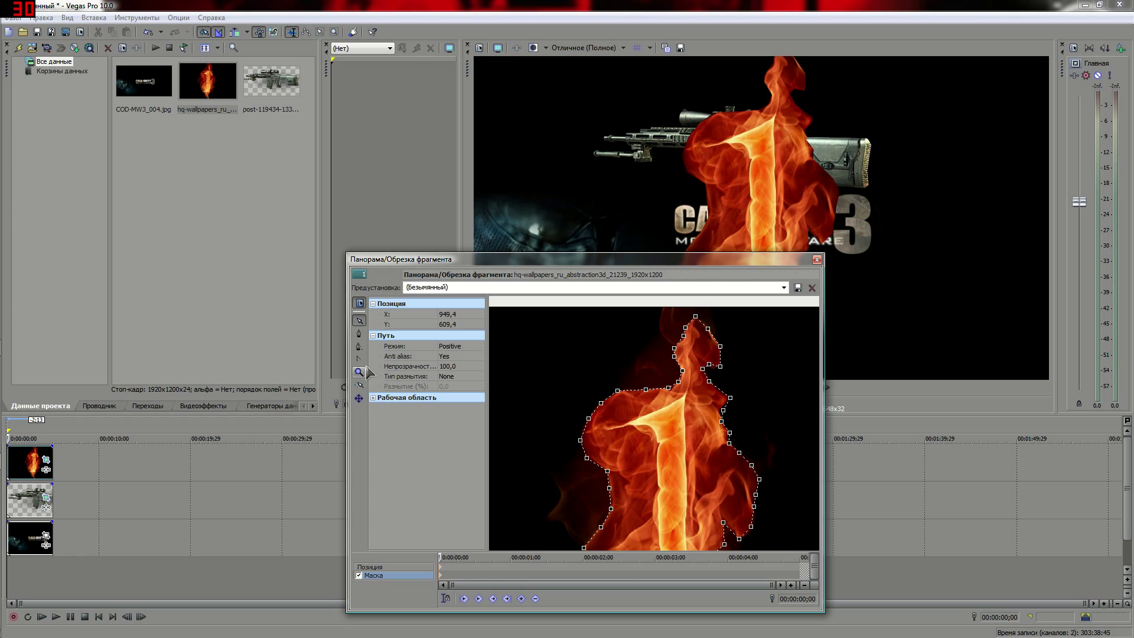
{"action": "left_click", "coordinate": [451, 348]}
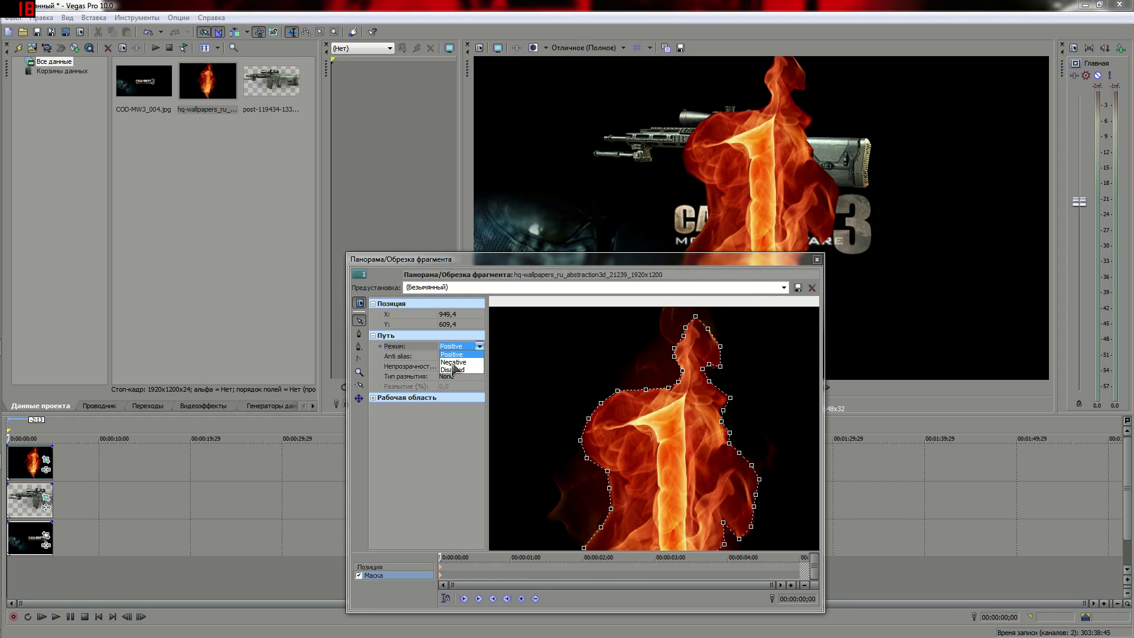
{"action": "left_click", "coordinate": [452, 370]}
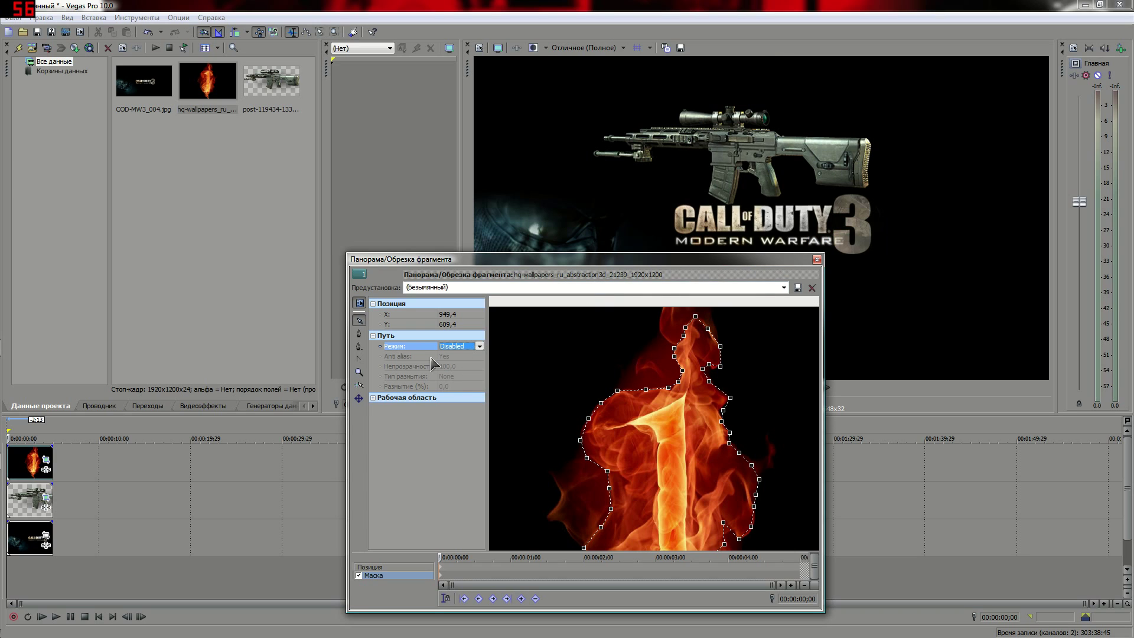
{"action": "left_click", "coordinate": [479, 346]}
{"action": "left_click", "coordinate": [453, 354]}
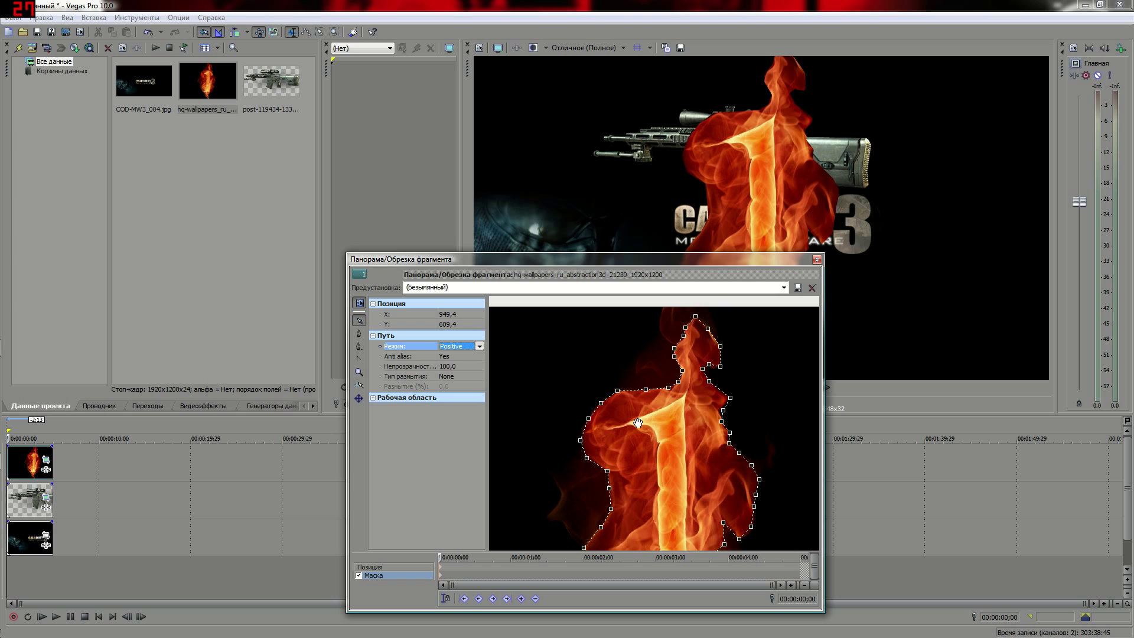
{"action": "left_click", "coordinate": [480, 346]}
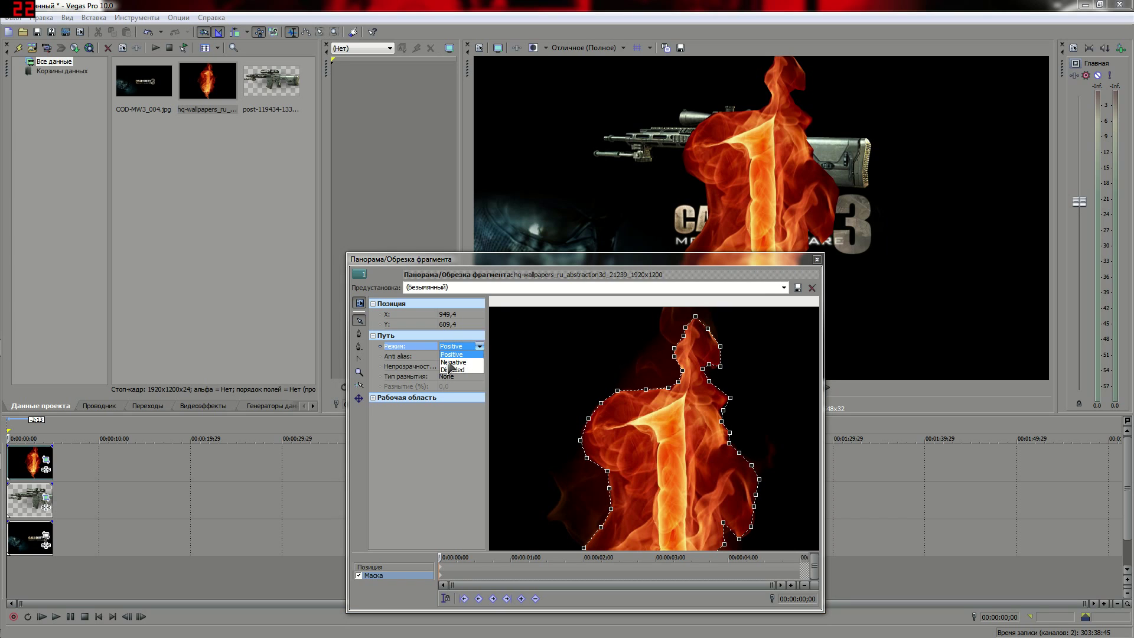
{"action": "left_click", "coordinate": [453, 362]}
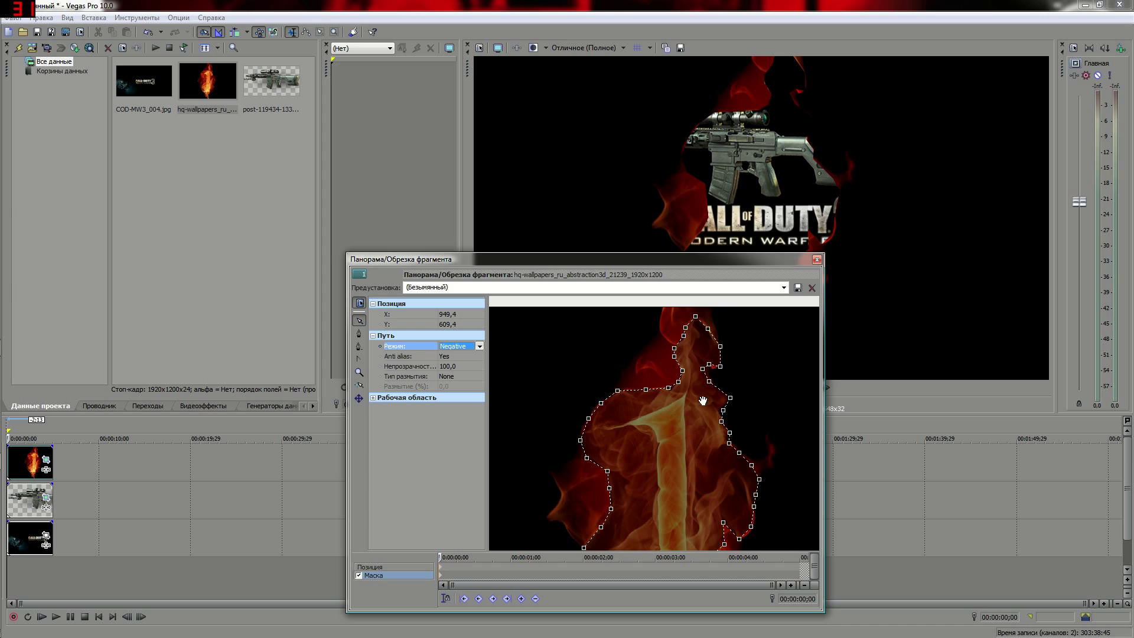
{"action": "left_click", "coordinate": [479, 346]}
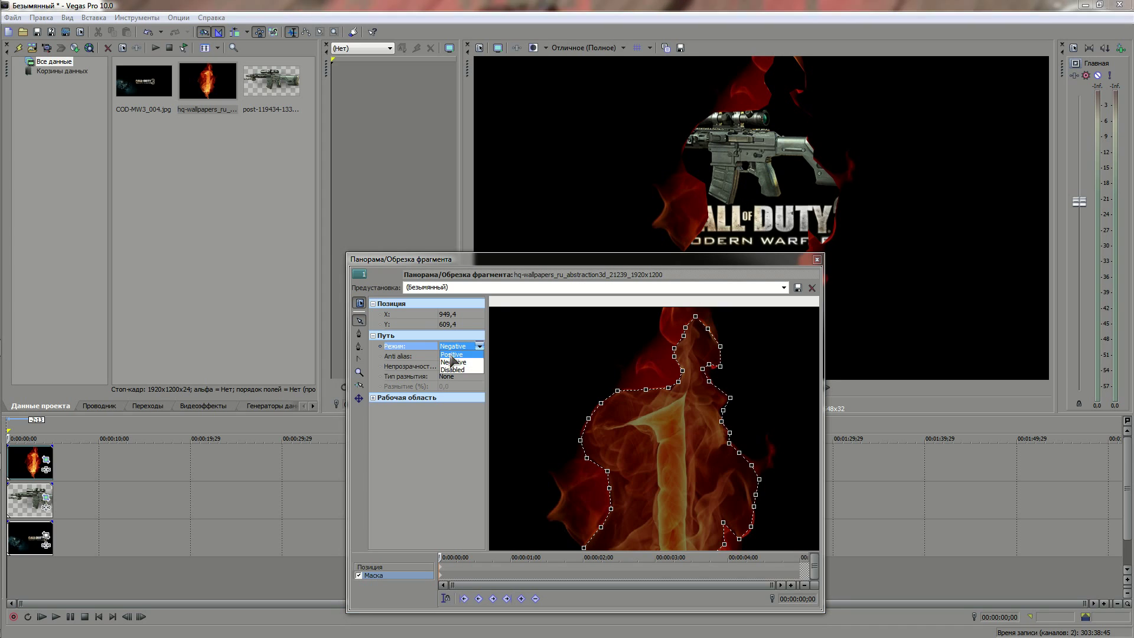
{"action": "left_click", "coordinate": [452, 354]}
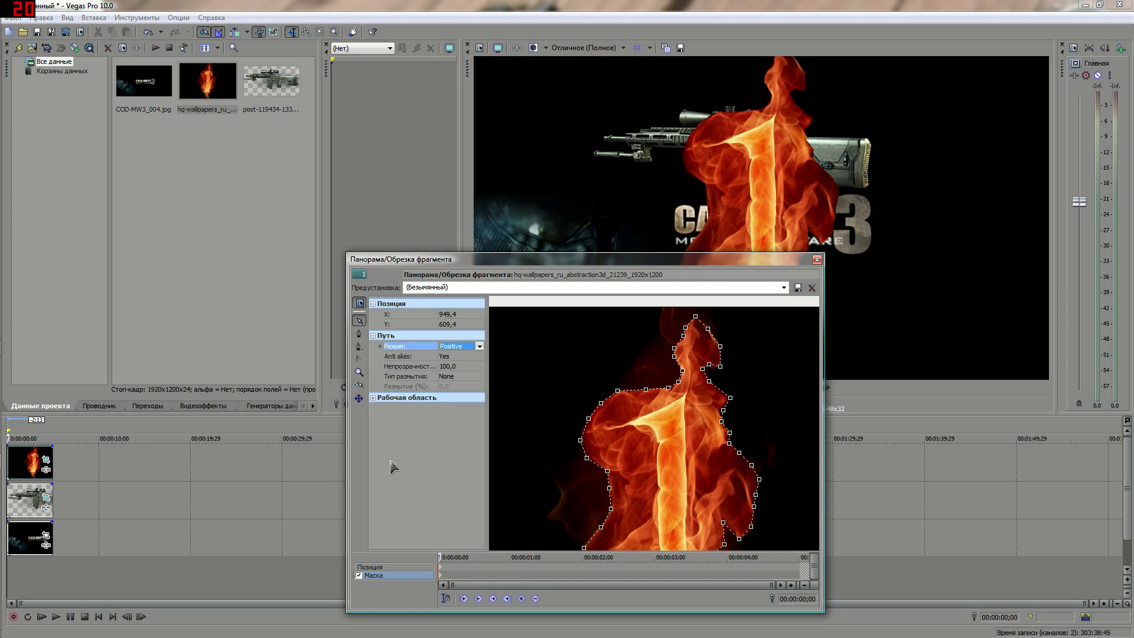
- Close and reopen Pan/Crop for the burning number 1 clip, switching from its mask to its position settings
{"action": "left_click", "coordinate": [816, 259]}
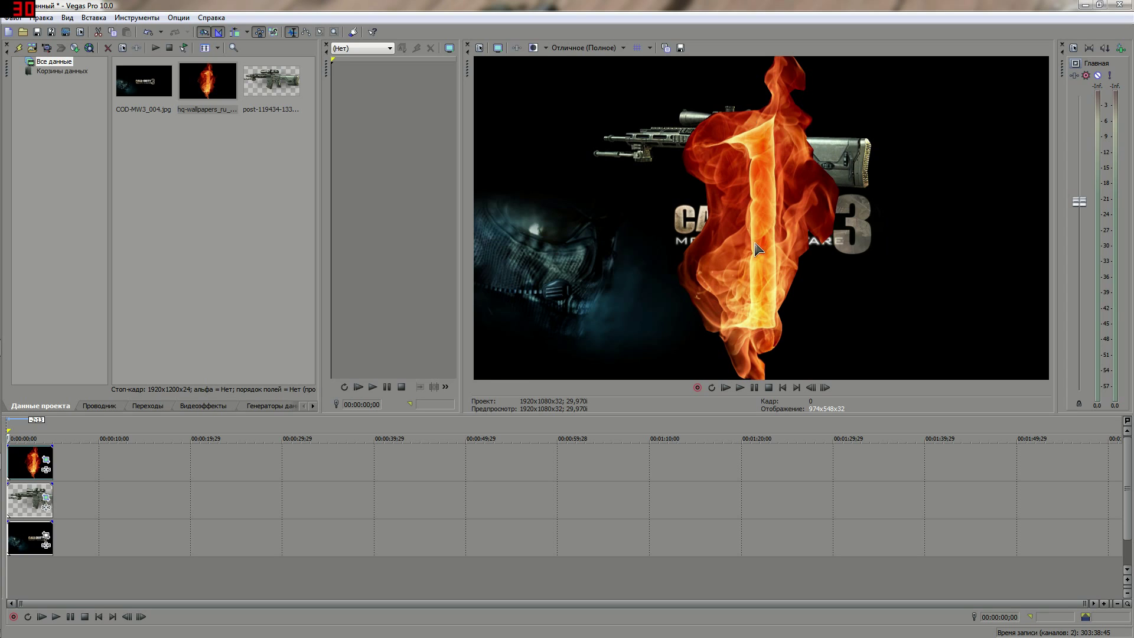
{"action": "left_click", "coordinate": [46, 464]}
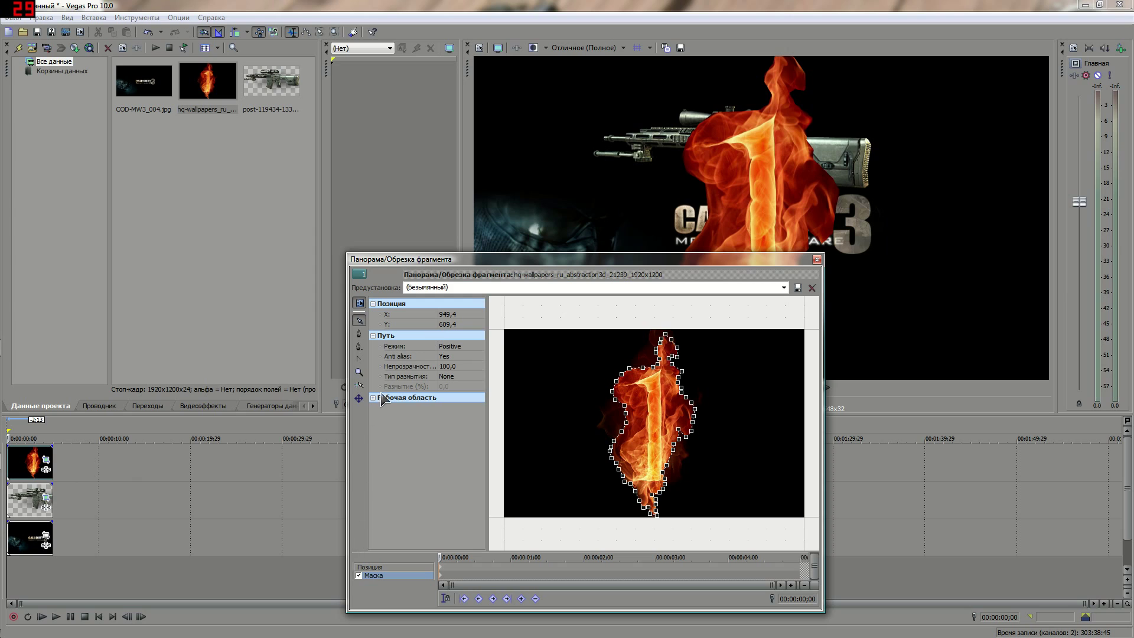
{"action": "left_click", "coordinate": [359, 333]}
{"action": "left_click", "coordinate": [372, 567]}
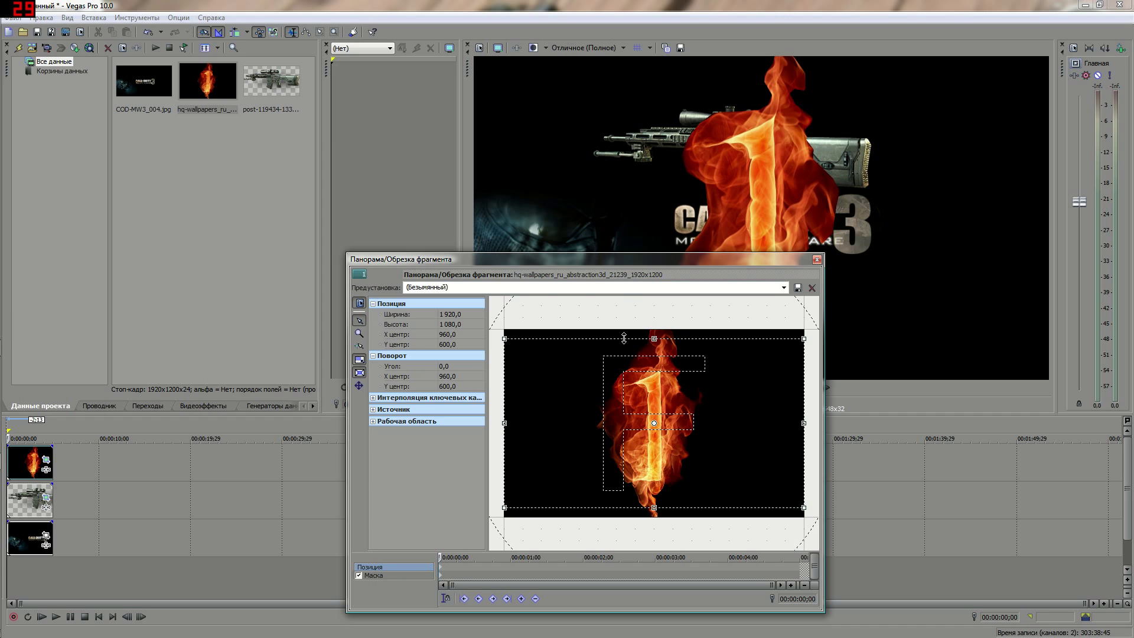
- Shrink and reposition the burning number 1 to the right of the Call of Duty logo with a 2,524.5 × 1,420 crop frame centred at X 200.6, Y 569.8
{"action": "left_click_drag", "start_coordinate": [623, 338], "coordinate": [622, 296]}
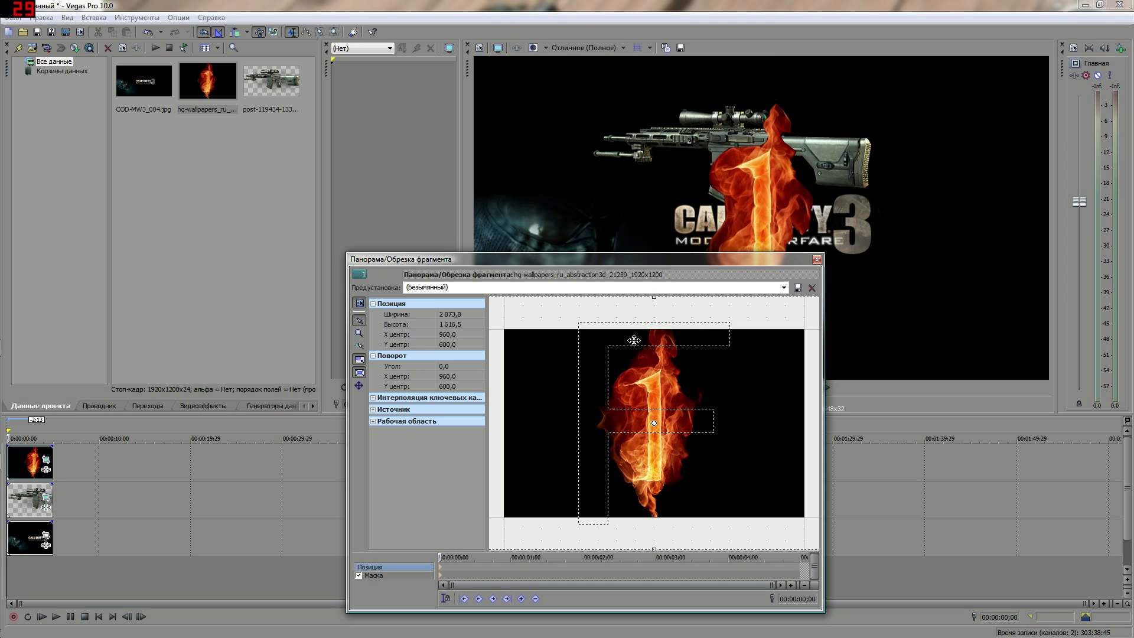
{"action": "left_click_drag", "start_coordinate": [634, 341], "coordinate": [491, 343]}
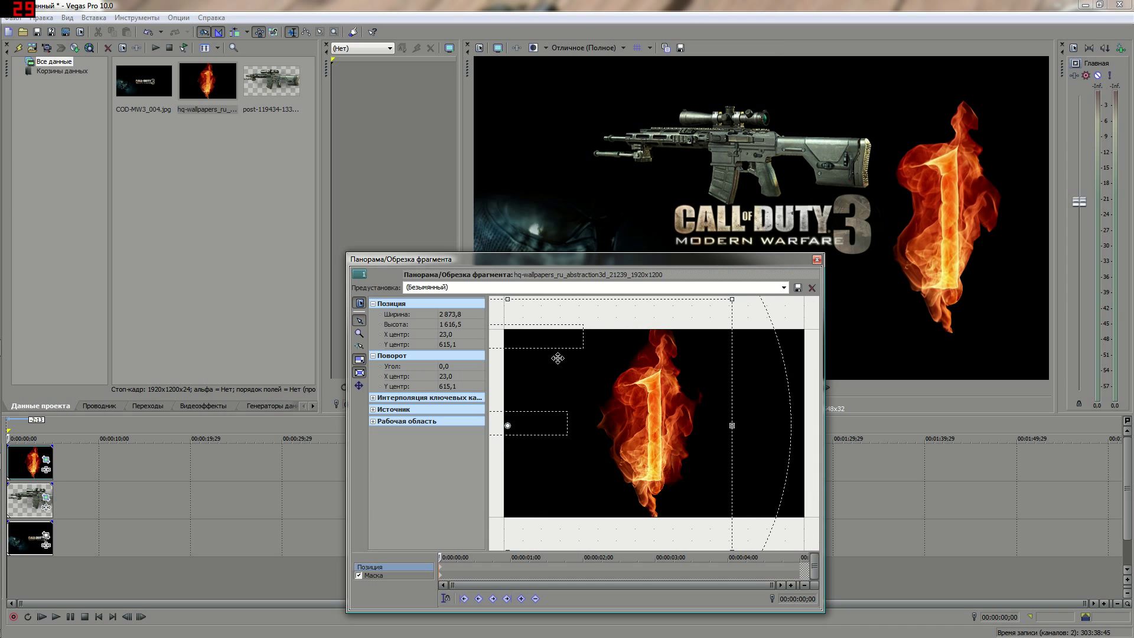
{"action": "mouse_move", "coordinate": [567, 354]}
{"action": "left_mouse_down"}
{"action": "mouse_move", "coordinate": [575, 367]}
{"action": "mouse_move", "coordinate": [580, 355]}
{"action": "left_mouse_up"}
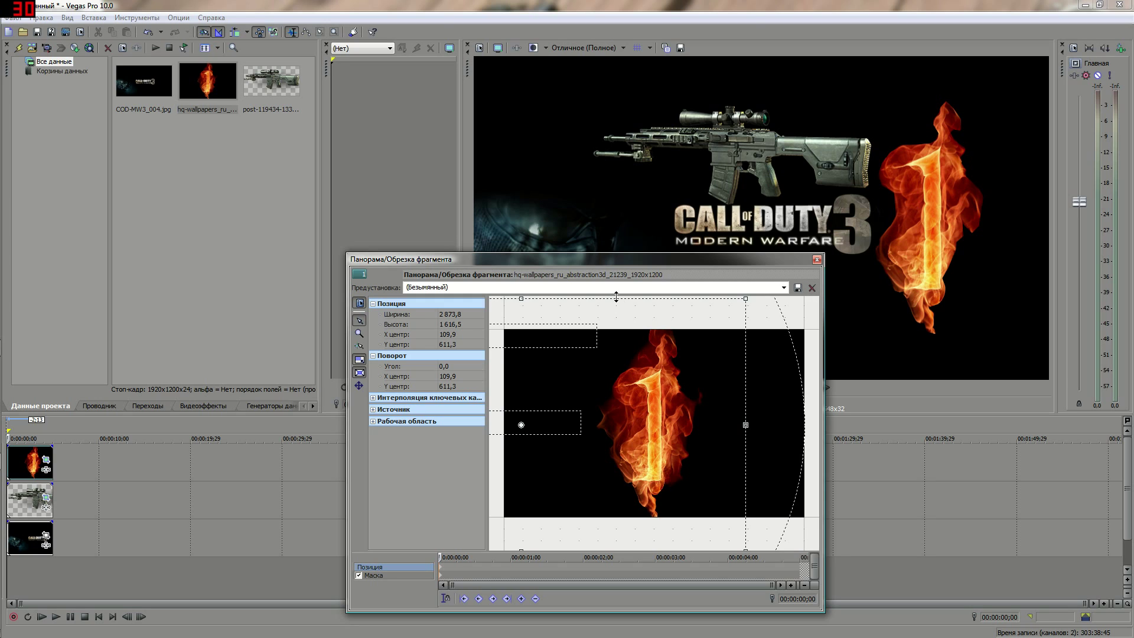
{"action": "left_click_drag", "start_coordinate": [614, 298], "coordinate": [615, 314]}
{"action": "left_click_drag", "start_coordinate": [608, 373], "coordinate": [626, 370]}
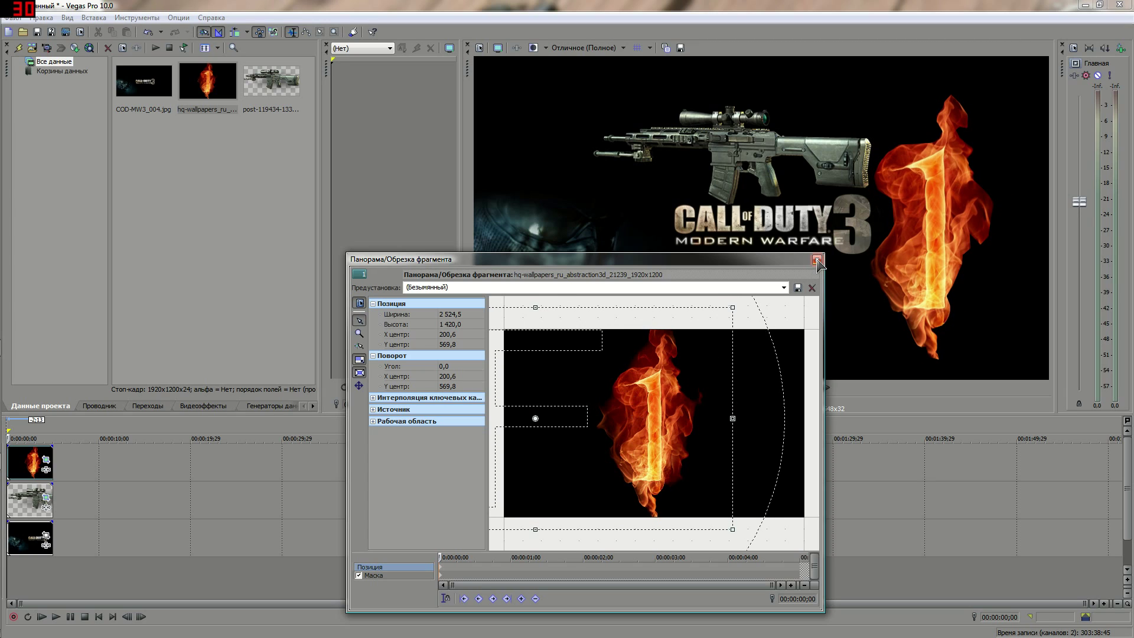
{"action": "left_click", "coordinate": [817, 260]}
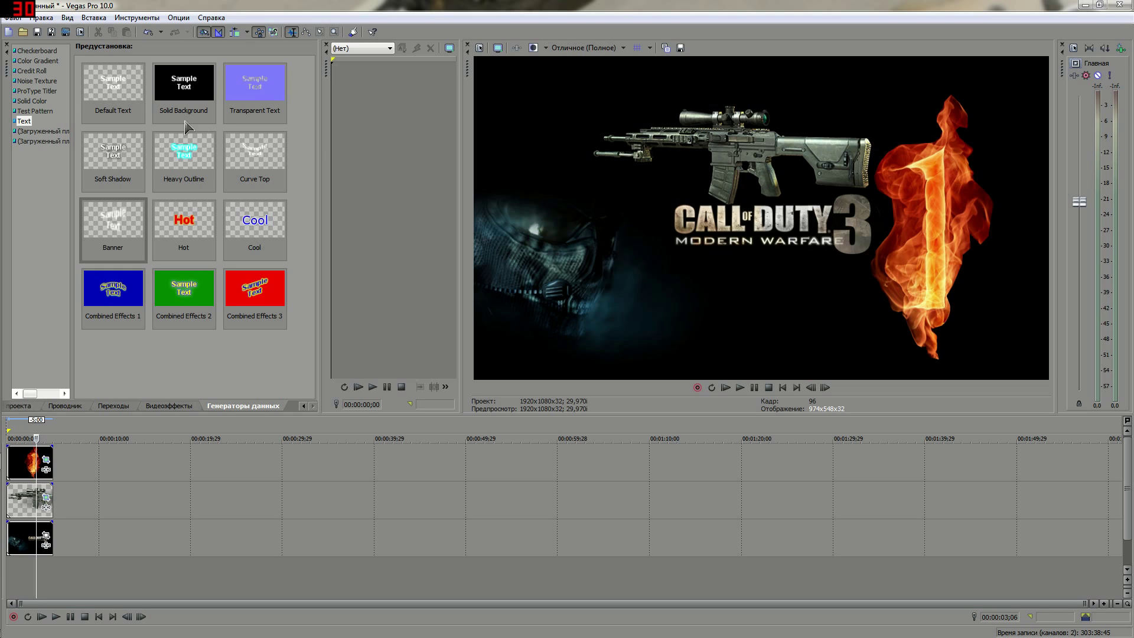
- Save the preview frame as a JPEG snapshot named 1 in the Скрины folder inside Бокс в крутом качестве on drive F:
{"action": "left_click", "coordinate": [681, 48]}
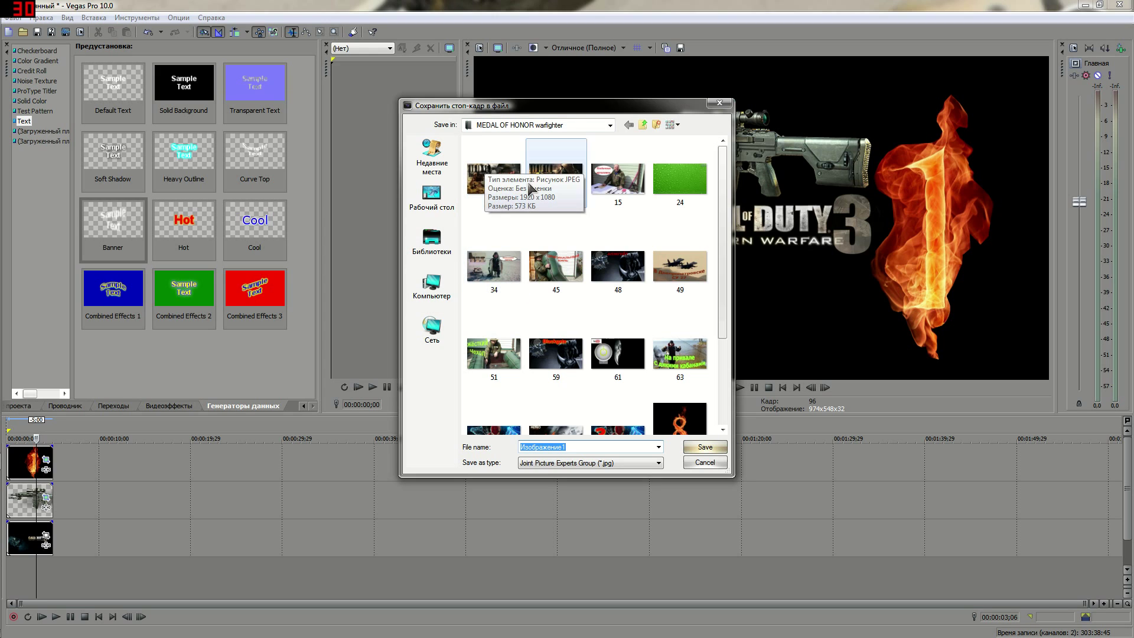
{"action": "left_click", "coordinate": [433, 288]}
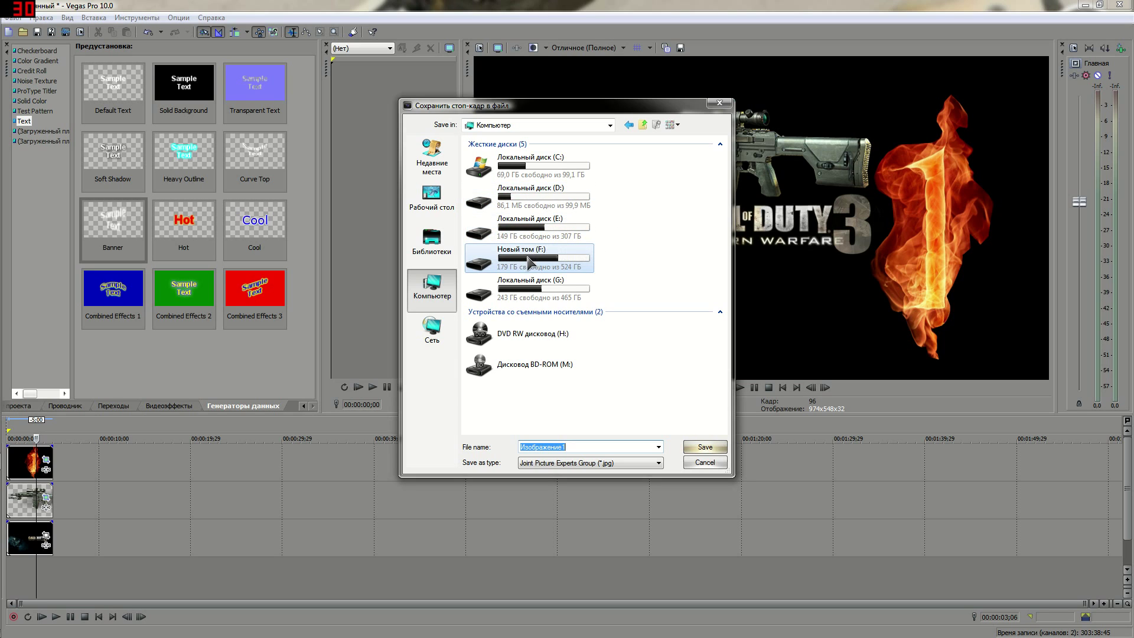
{"action": "left_click", "coordinate": [509, 260]}
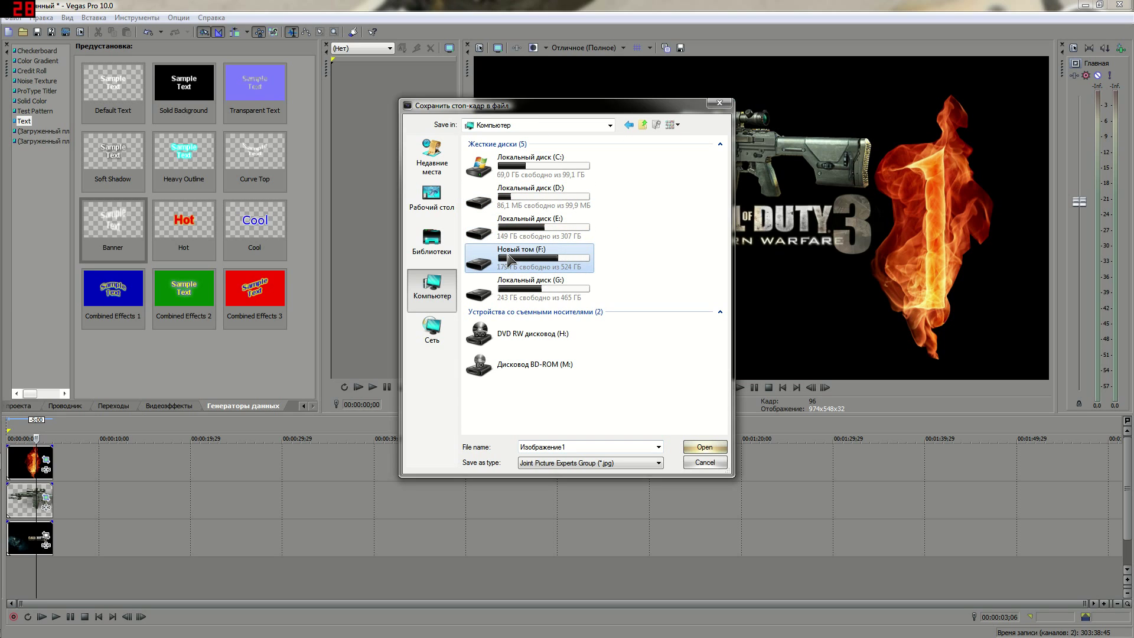
{"action": "double_click", "coordinate": [509, 260]}
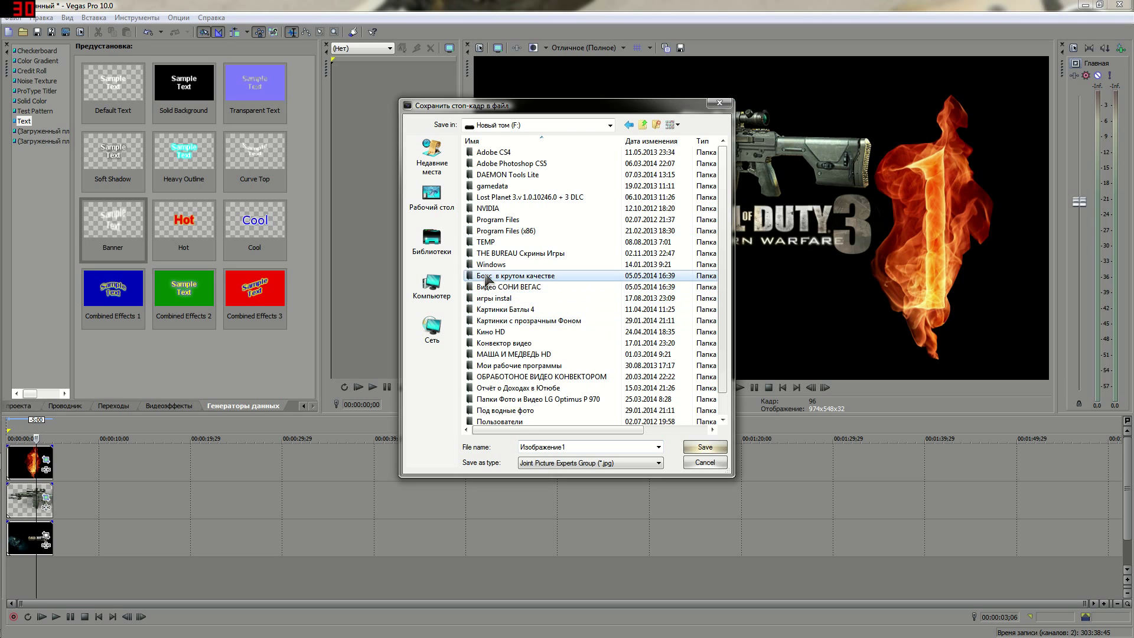
{"action": "double_click", "coordinate": [485, 276]}
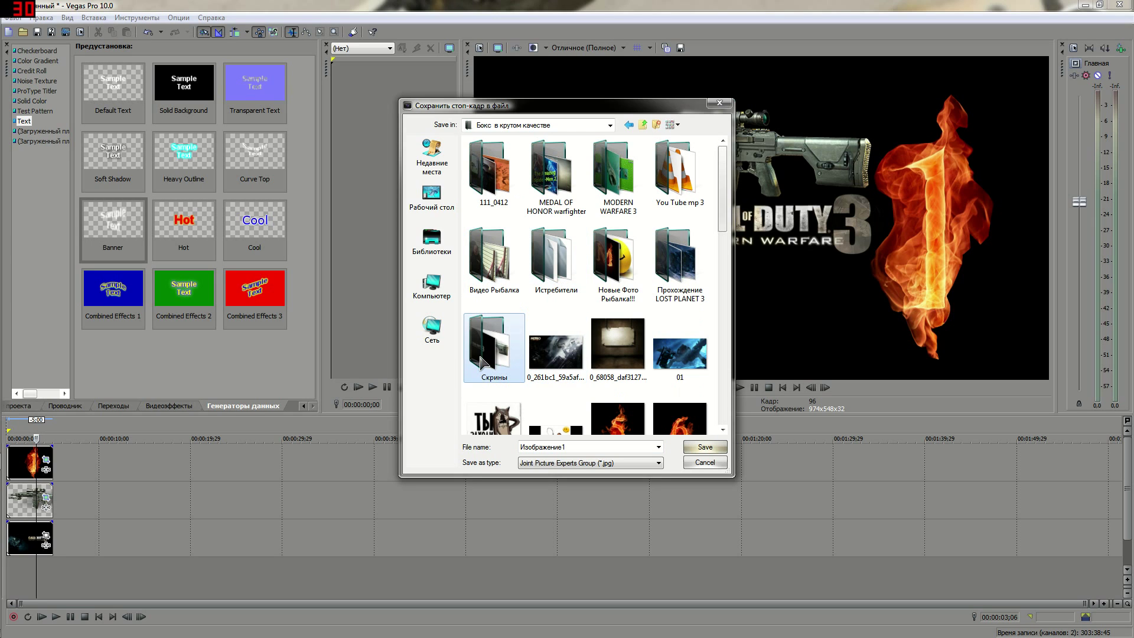
{"action": "double_click", "coordinate": [482, 361]}
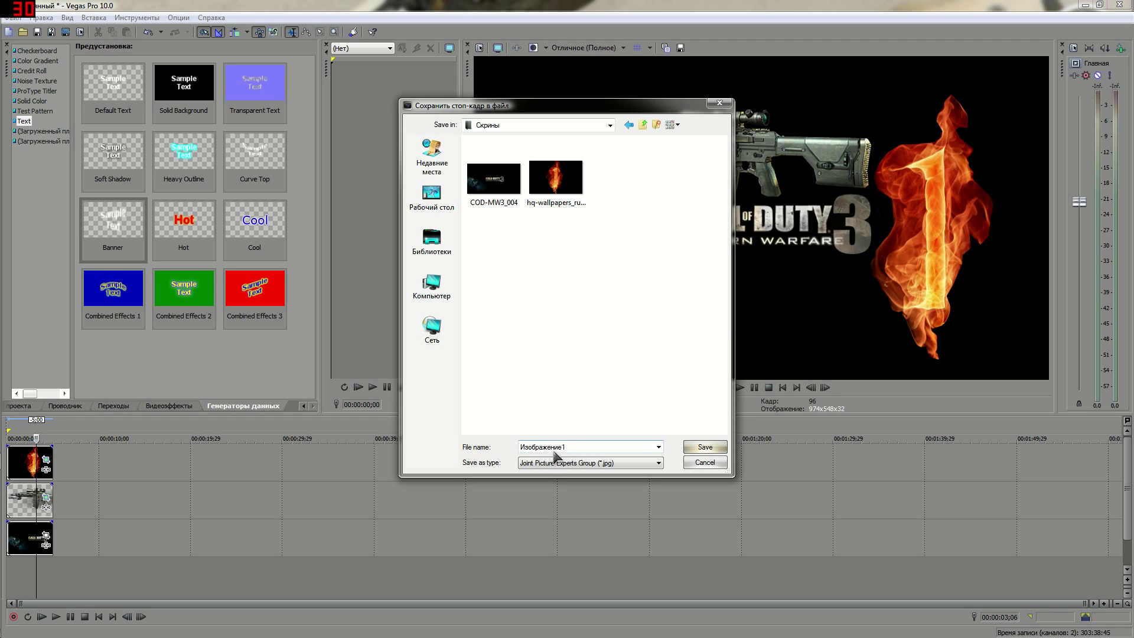
{"action": "double_click", "coordinate": [572, 447]}
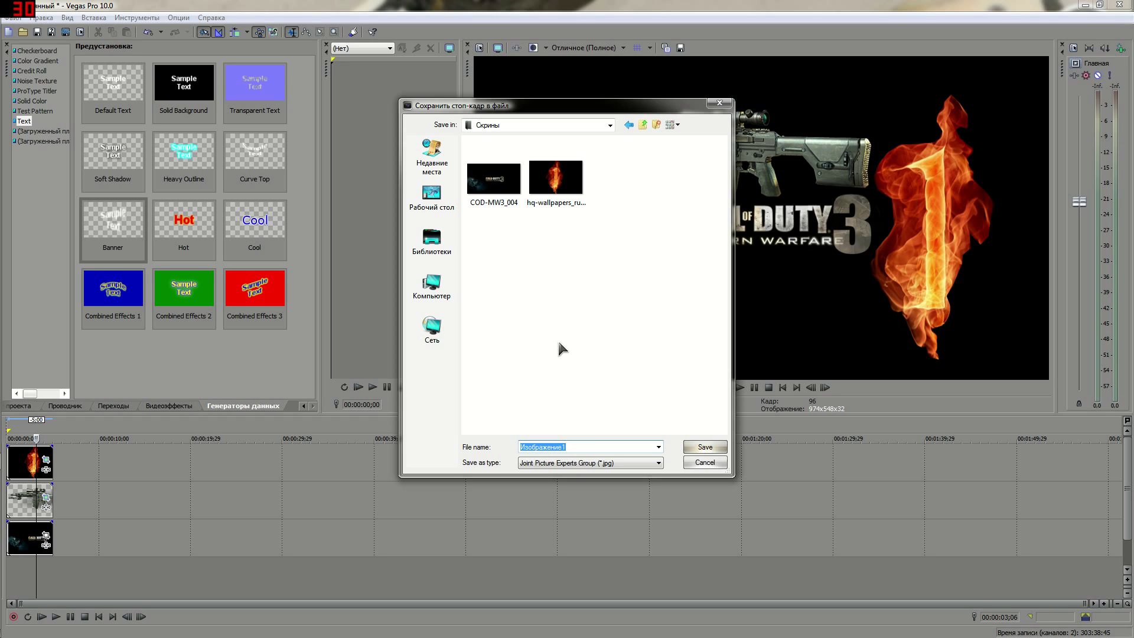
{"action": "key", "text": "BackSpace"}
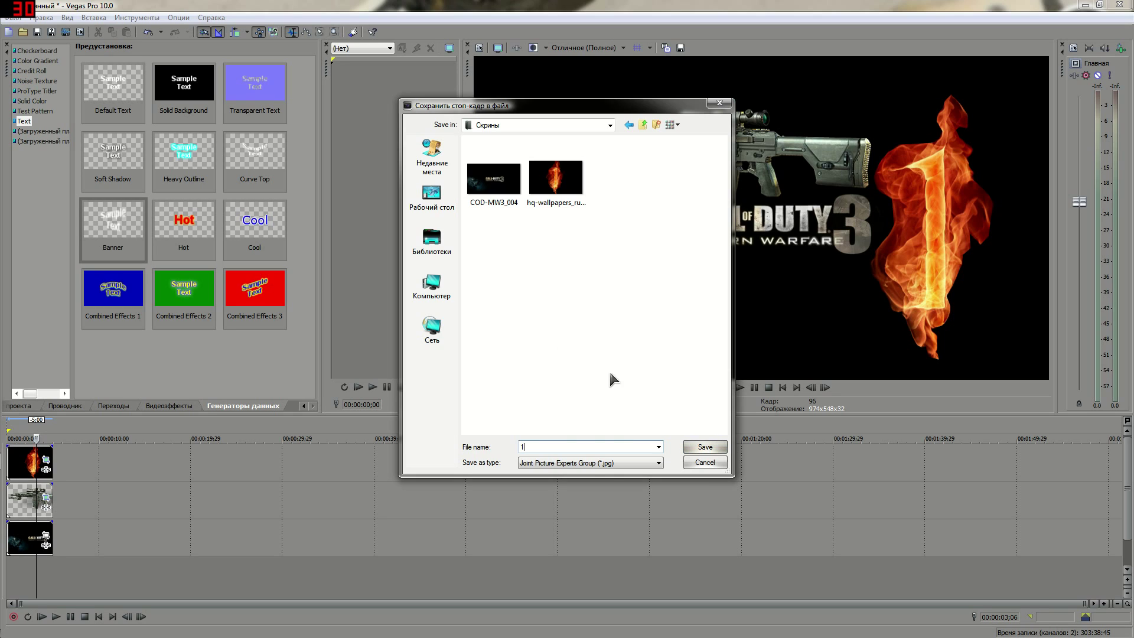
{"action": "left_click", "coordinate": [704, 449]}
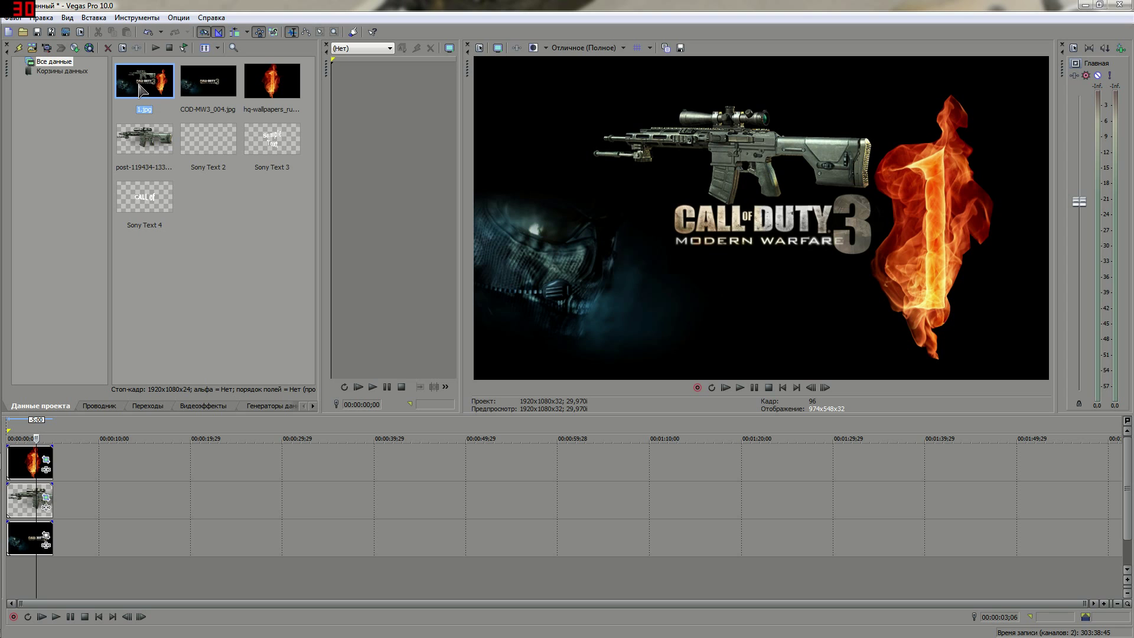
- Switch to Windows Explorer and open image 1 from the Скрины folder inside Бокс в крутом качестве on drive F:
{"action": "left_click", "coordinate": [1085, 7]}
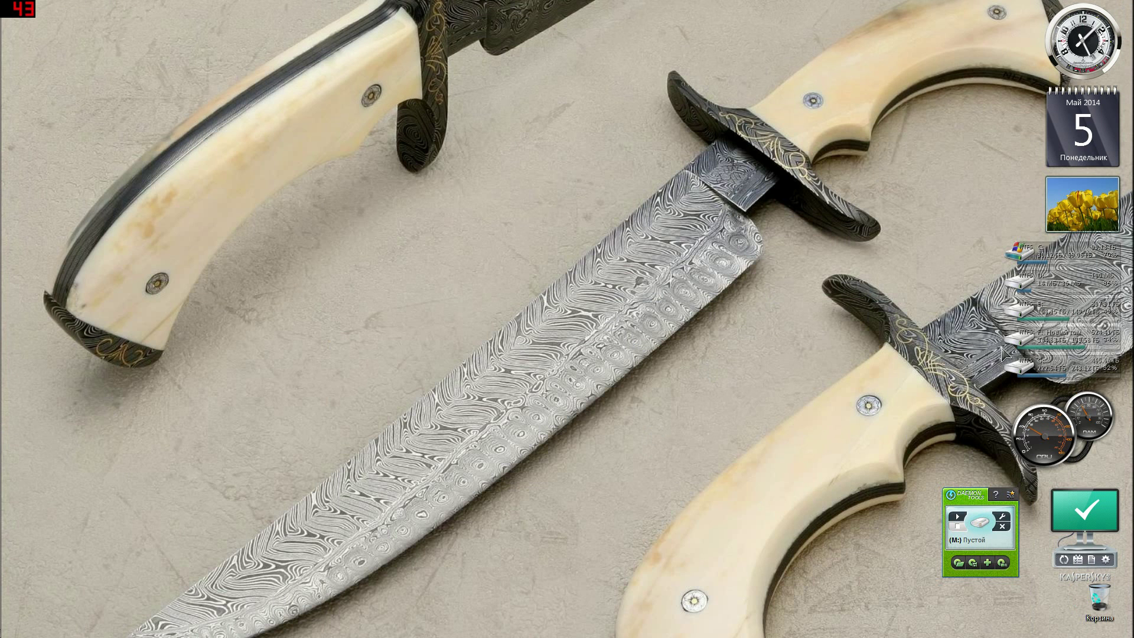
{"action": "left_click", "coordinate": [1021, 340]}
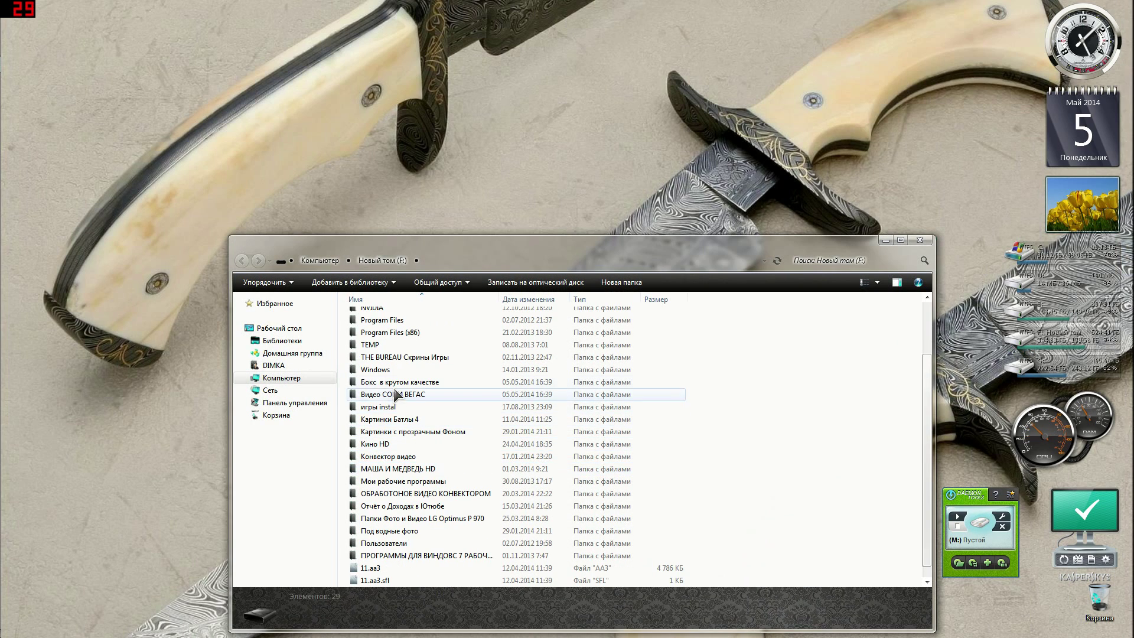
{"action": "double_click", "coordinate": [367, 381]}
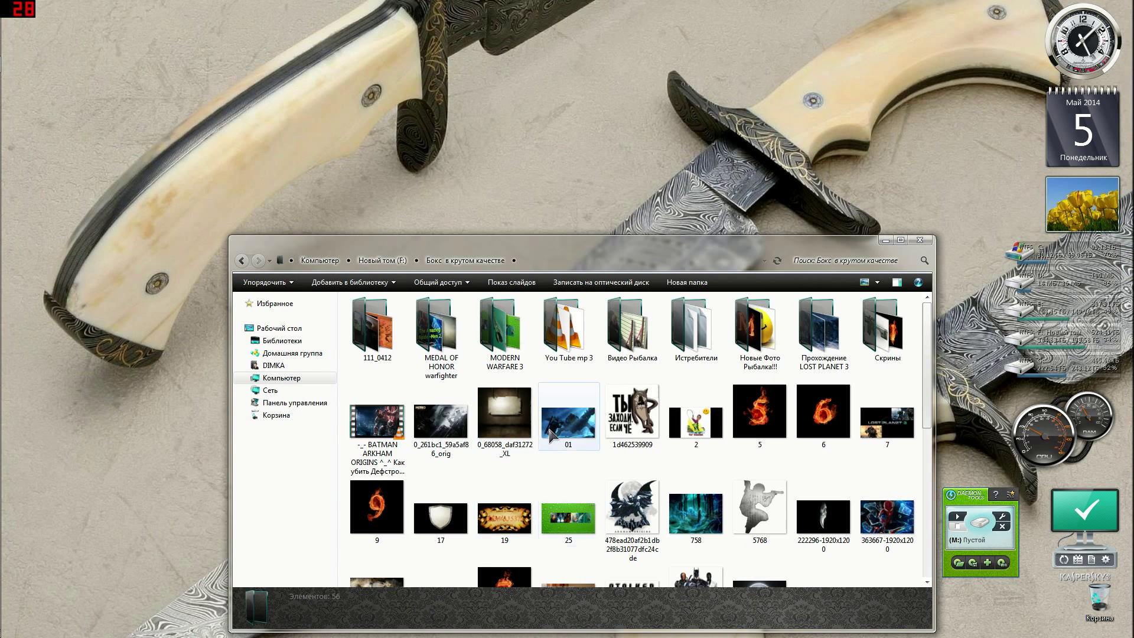
{"action": "double_click", "coordinate": [883, 328]}
{"action": "double_click", "coordinate": [377, 318]}
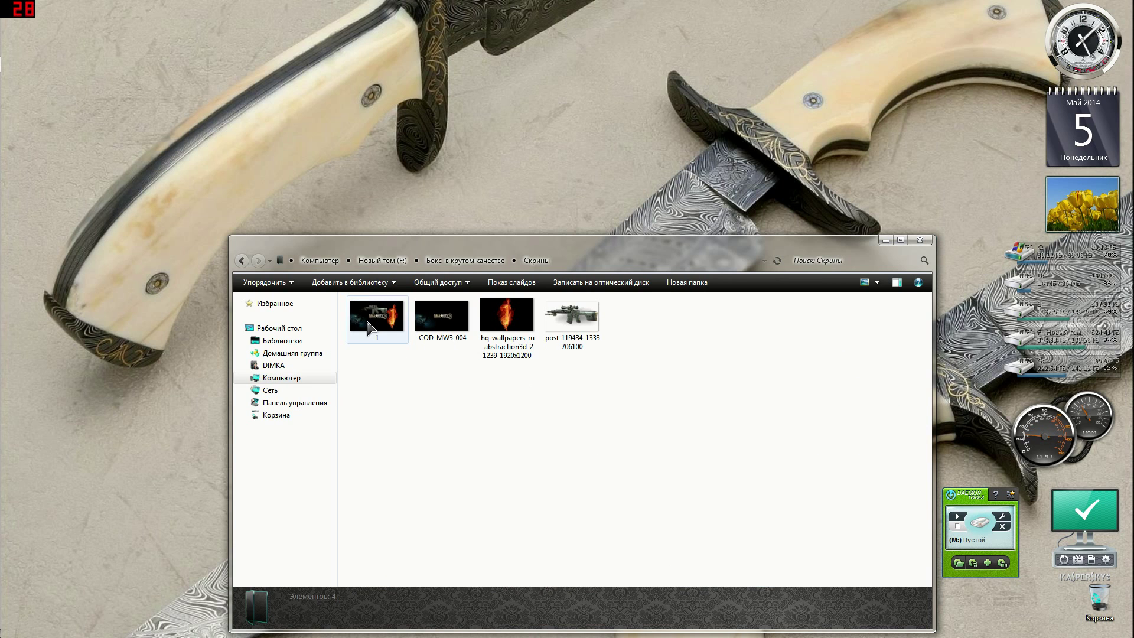